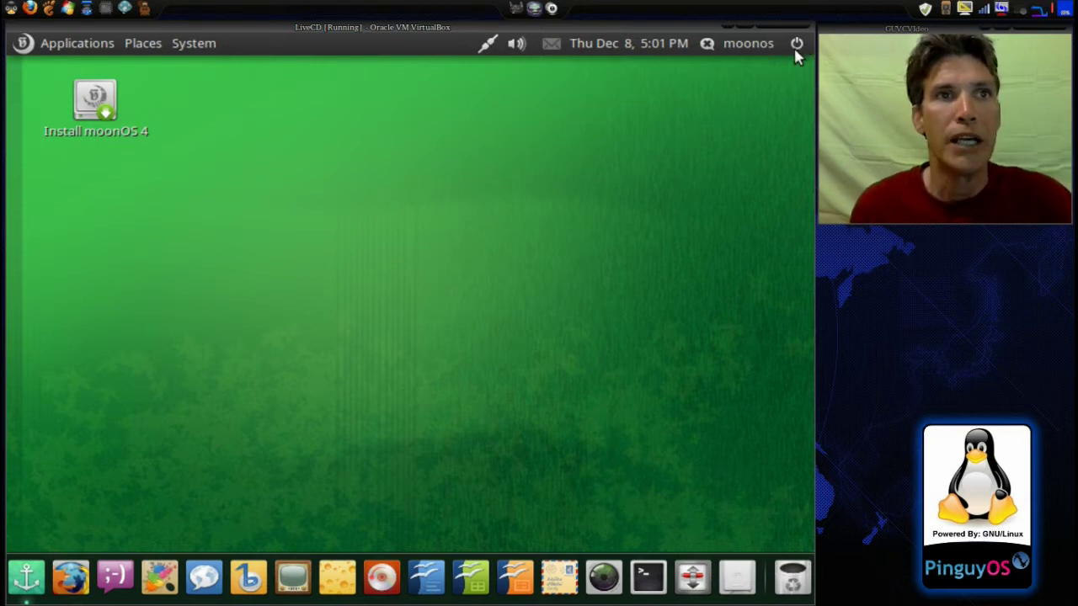
Step: Review the user status options, the system settings categories and the GNOME desktop's version information
left_click(738, 47)
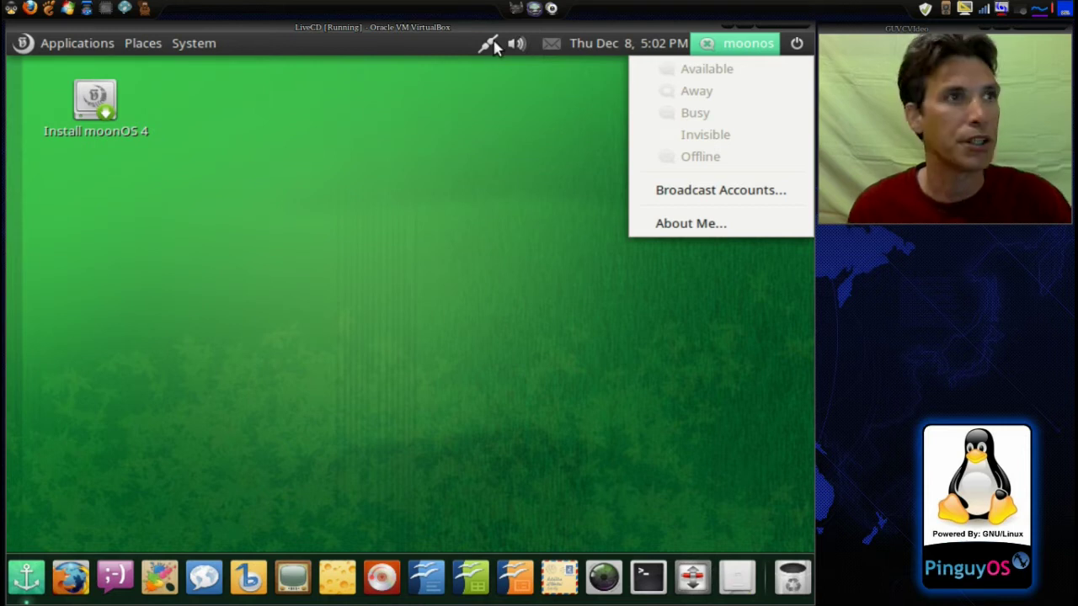
left_click(202, 102)
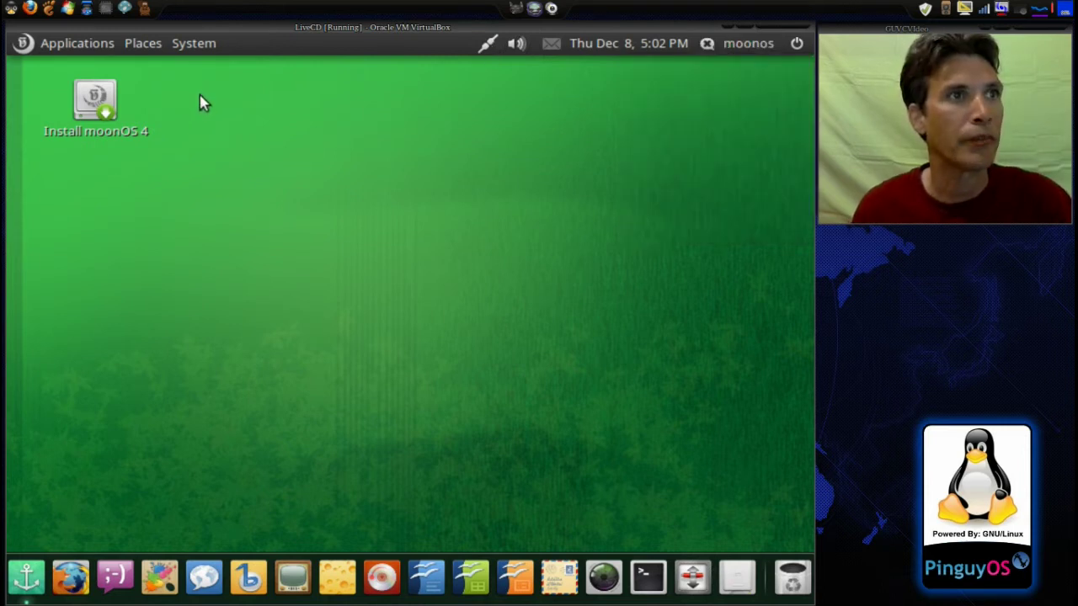
left_click(204, 52)
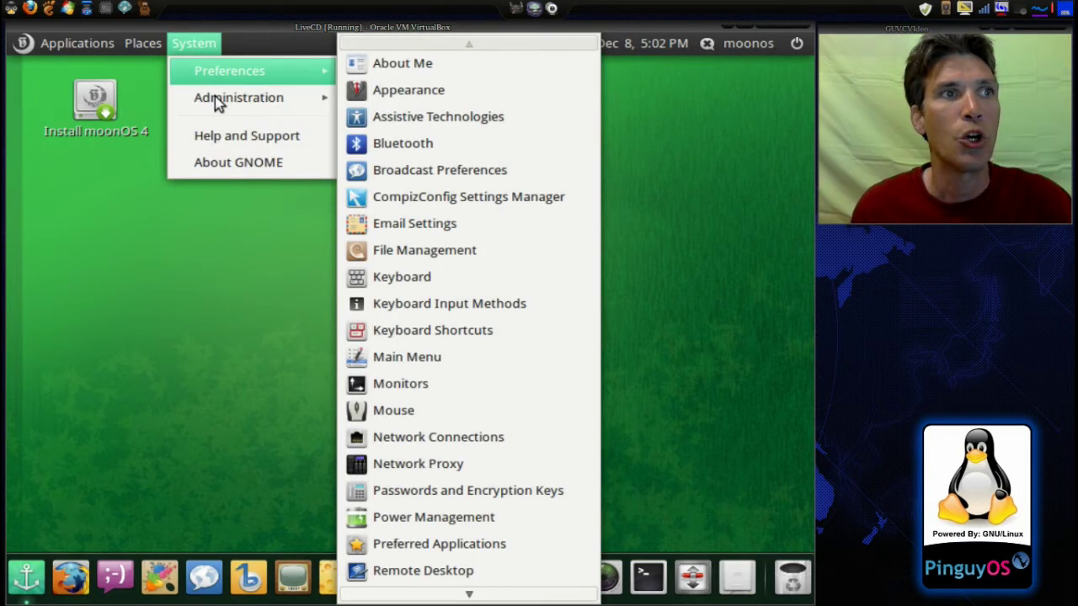
mouse_move(211, 110)
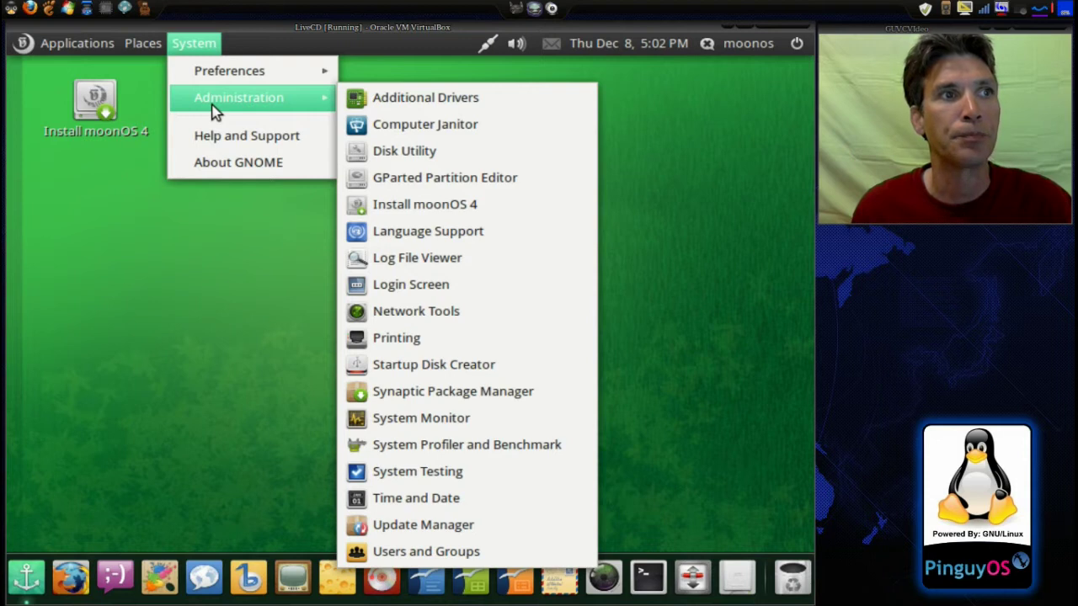
left_click(223, 164)
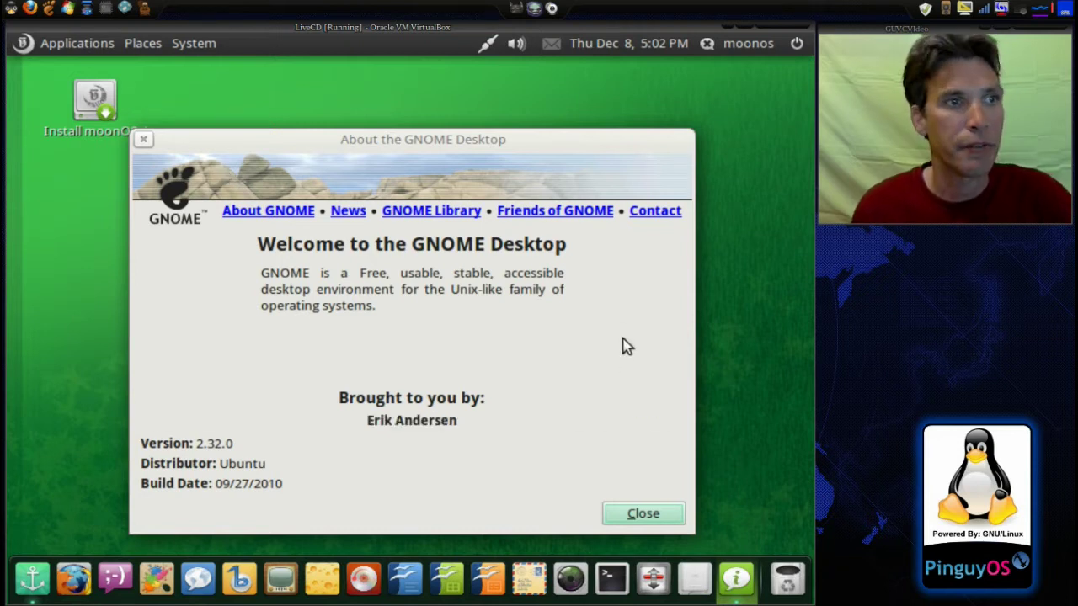
left_click(644, 515)
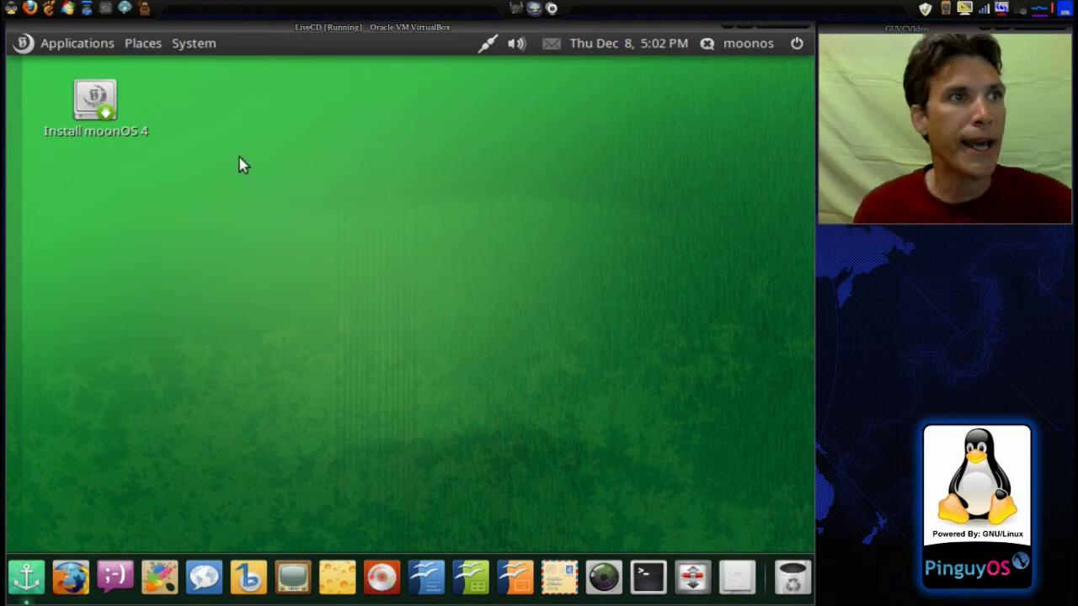
Step: Look over the available places and application categories, and launch the Mines game
left_click(145, 51)
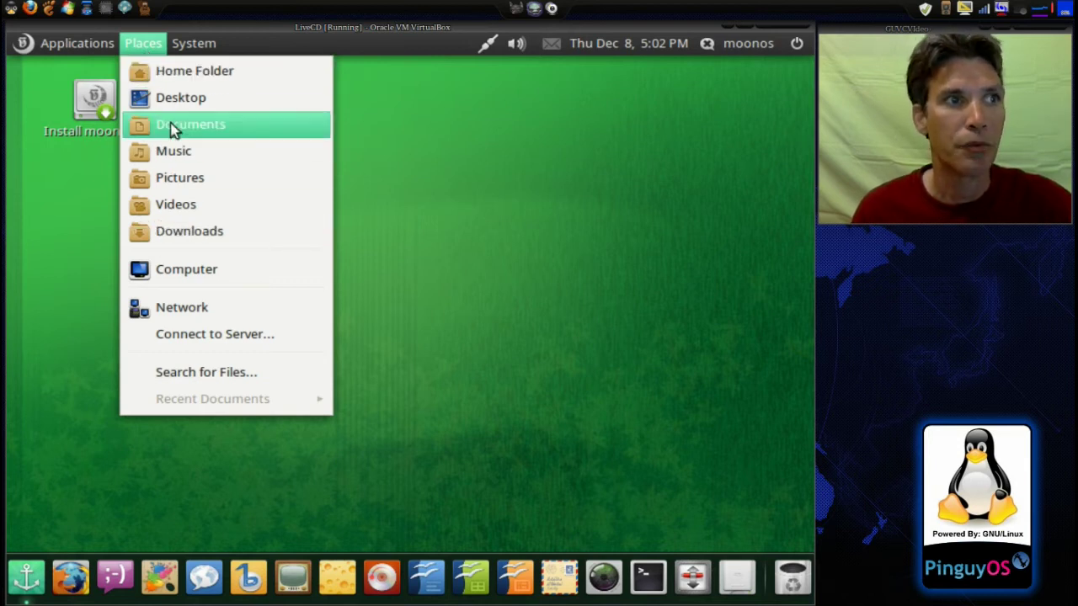
mouse_move(65, 43)
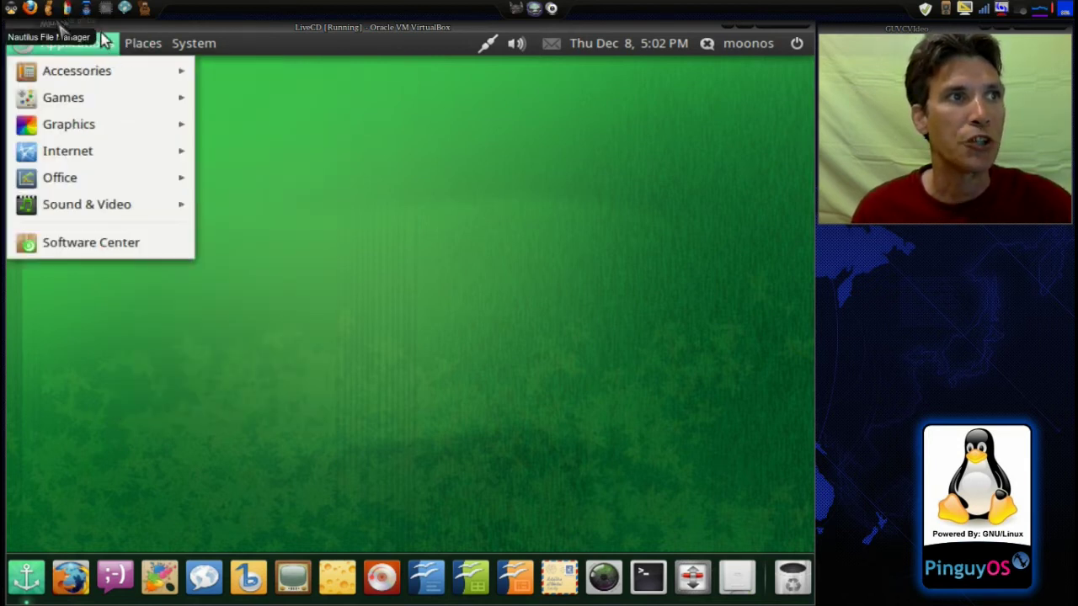
mouse_move(67, 71)
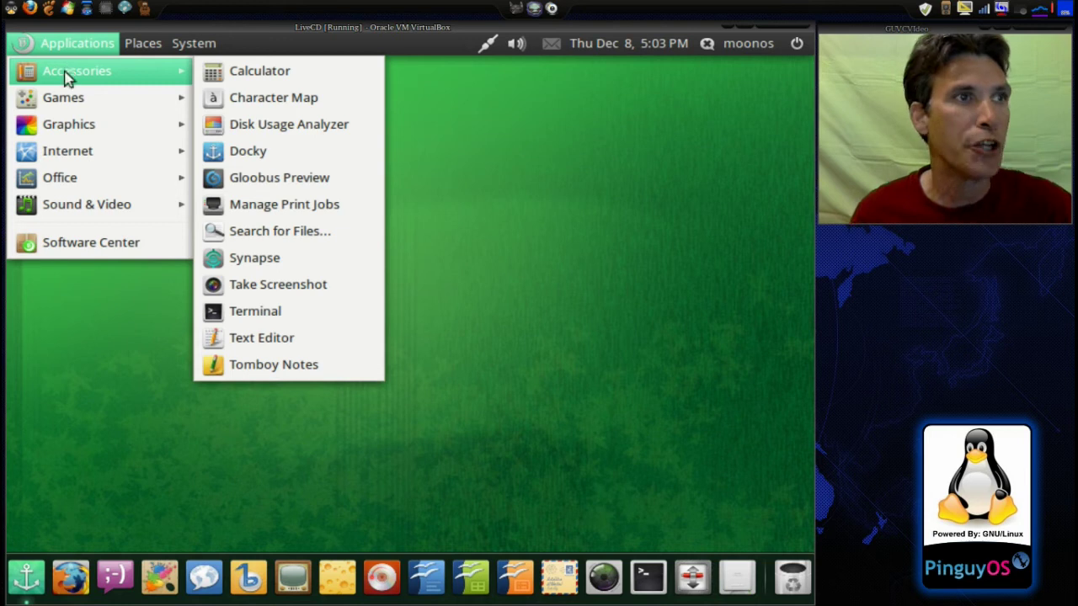
mouse_move(72, 103)
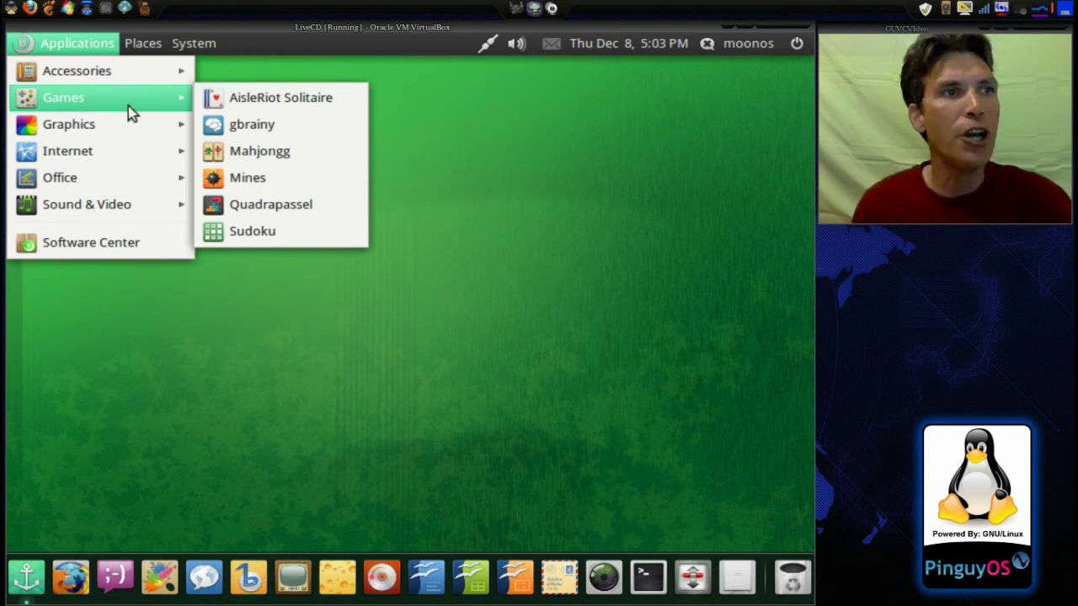
left_click(224, 174)
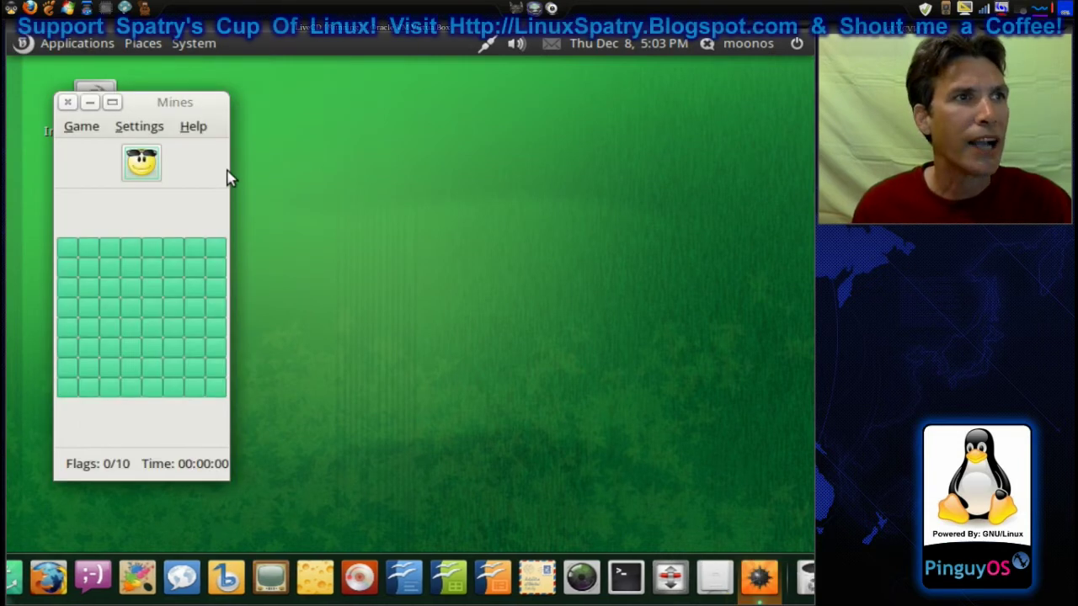
Step: Set the Mines field size to Medium and enlarge the game window to about double its width
left_click(90, 128)
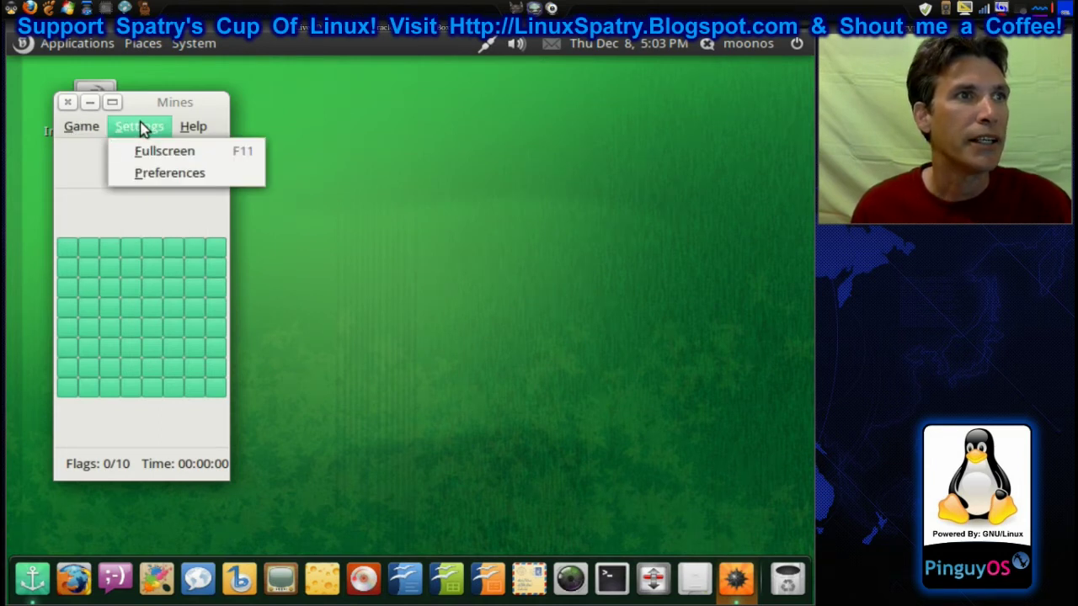
left_click(142, 128)
mouse_move(152, 127)
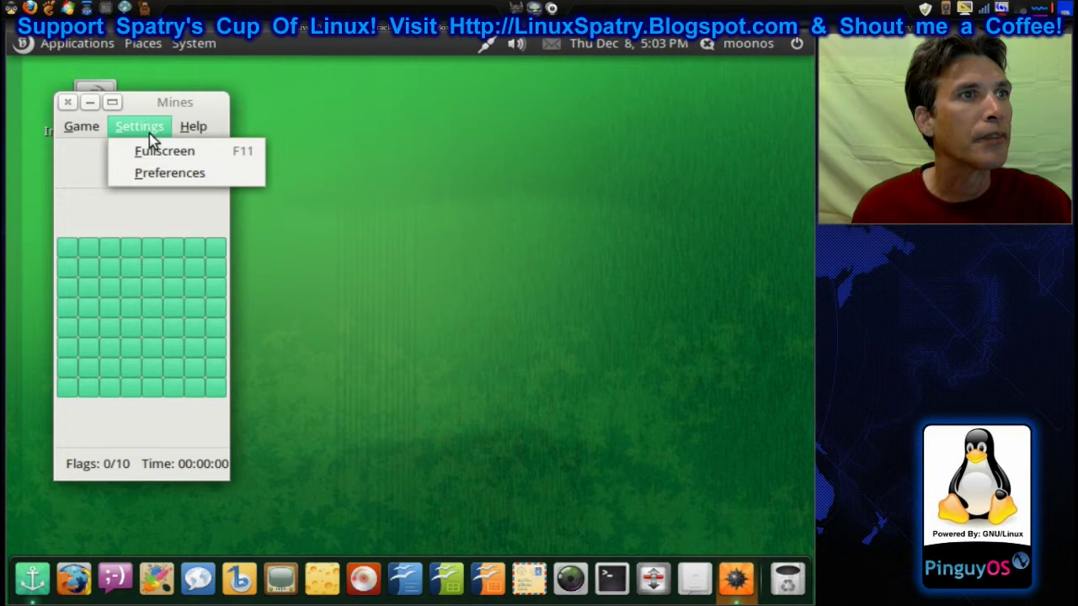
left_click(152, 174)
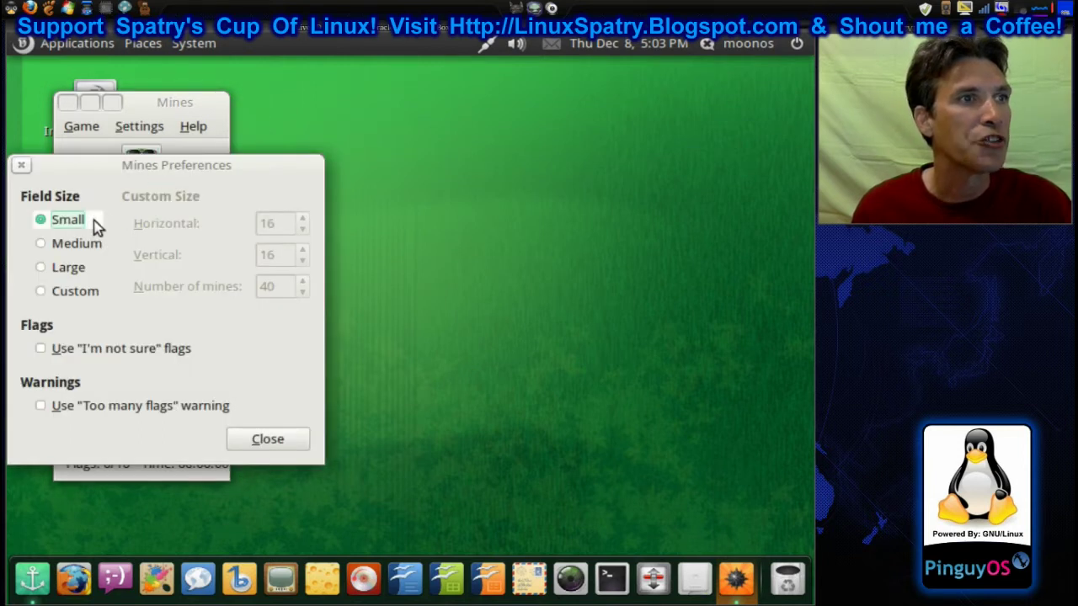
left_click(79, 251)
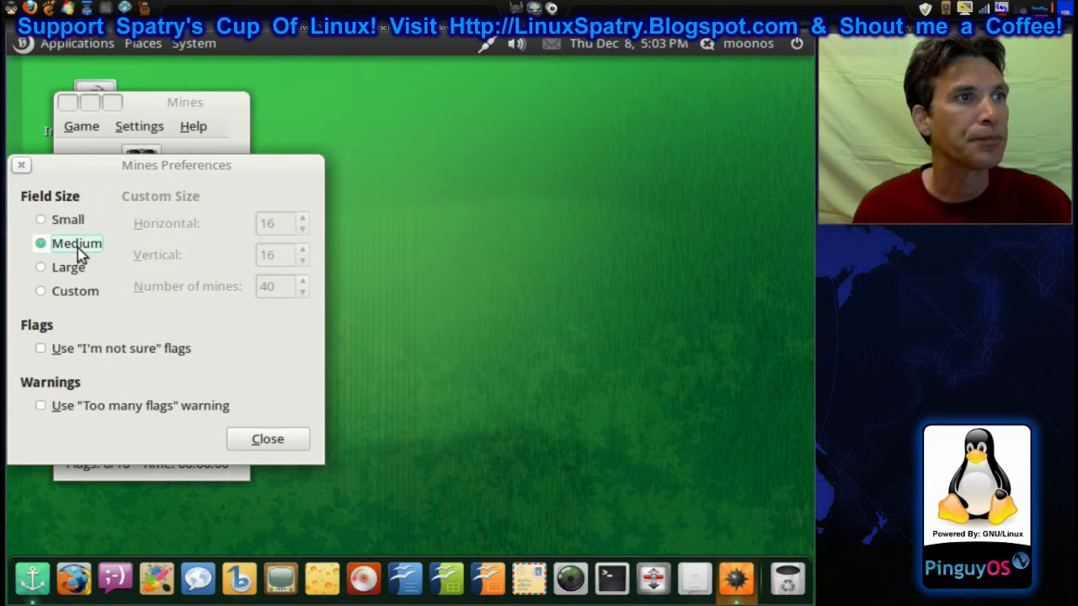
left_click(241, 440)
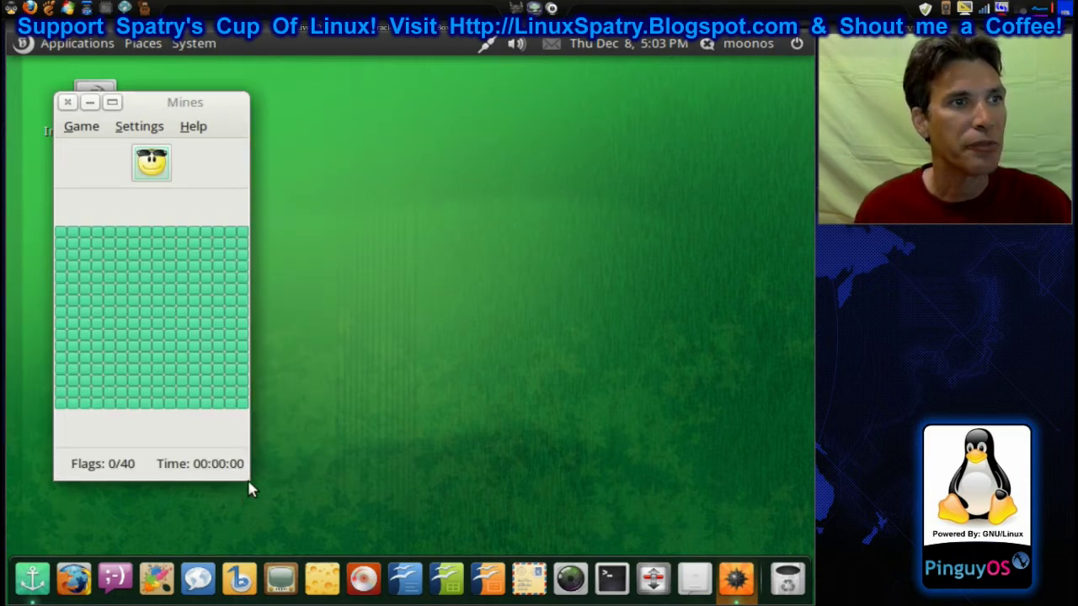
left_click_drag(239, 472, 425, 534)
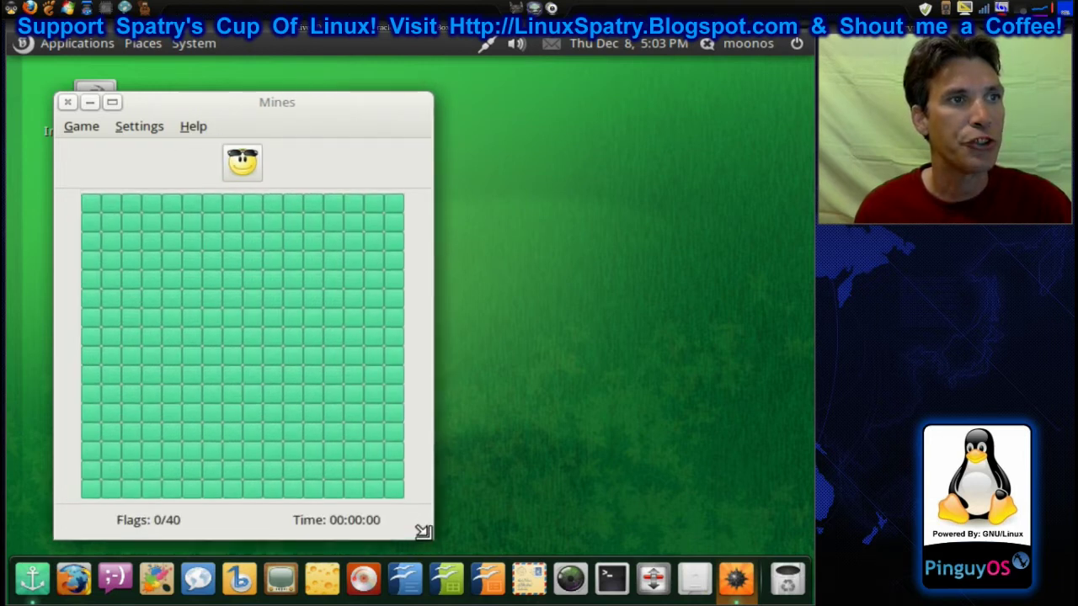
Step: Uncover the middle of the board, flag row 2 column 7 and row 3 column 6, and reveal the safe cells beside them
left_click(239, 300)
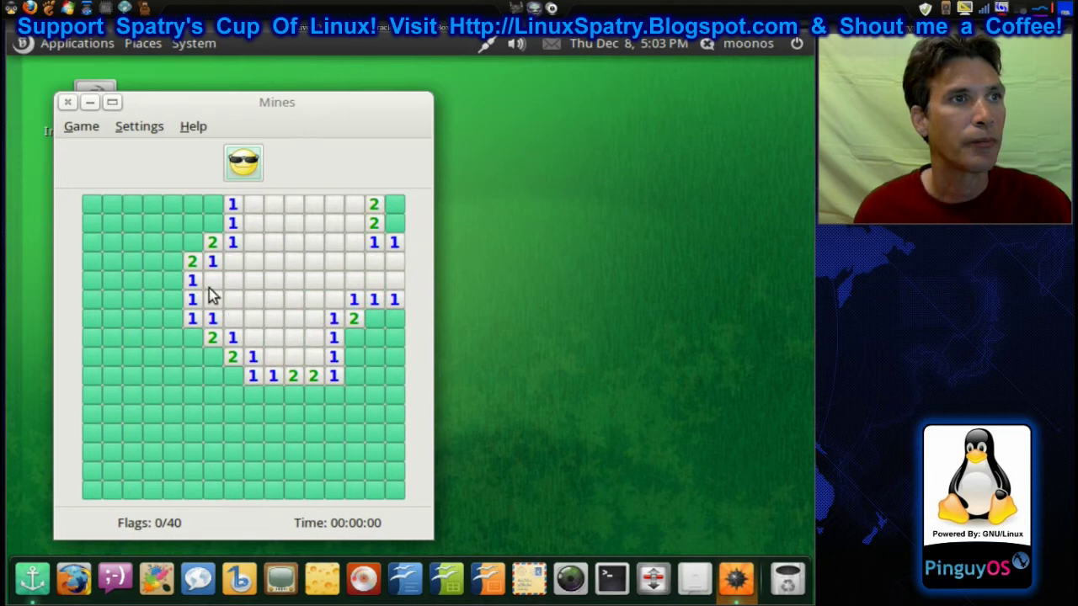
right_click(216, 225)
right_click(195, 242)
left_click(210, 246)
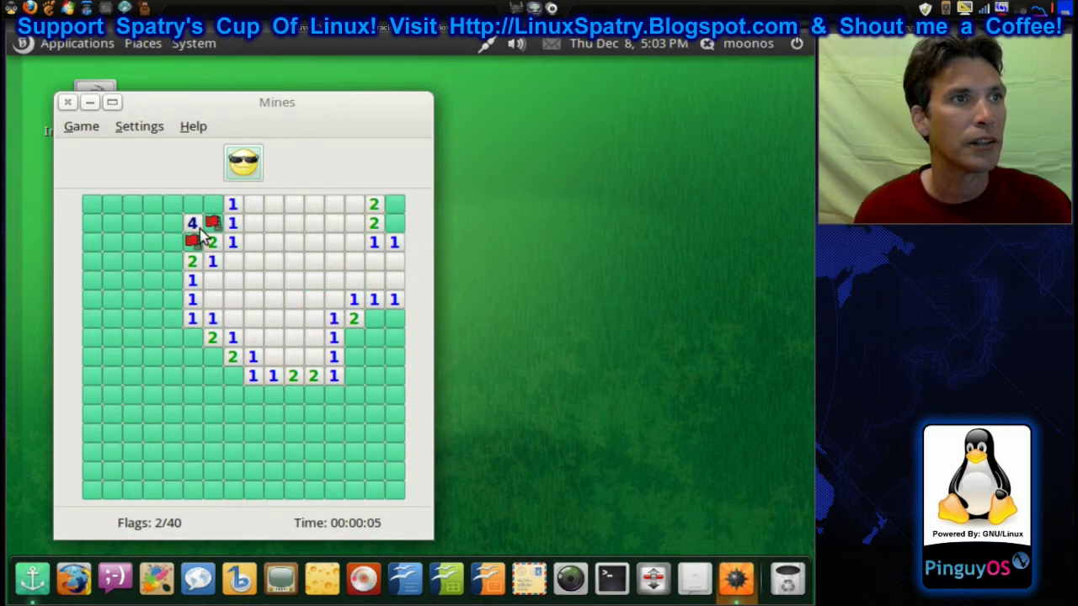
left_click(215, 206)
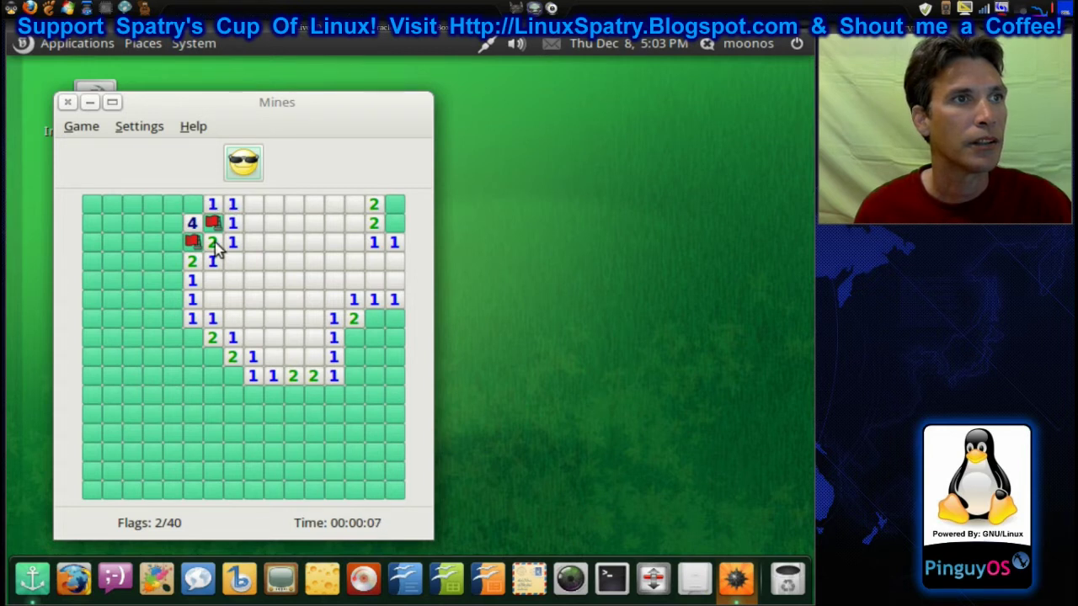
Step: Flag the mines at row 8 column 6 and row 5 column 5, and uncover the safe cells around them
right_click(193, 338)
left_click(192, 324)
left_click(173, 313)
right_click(173, 281)
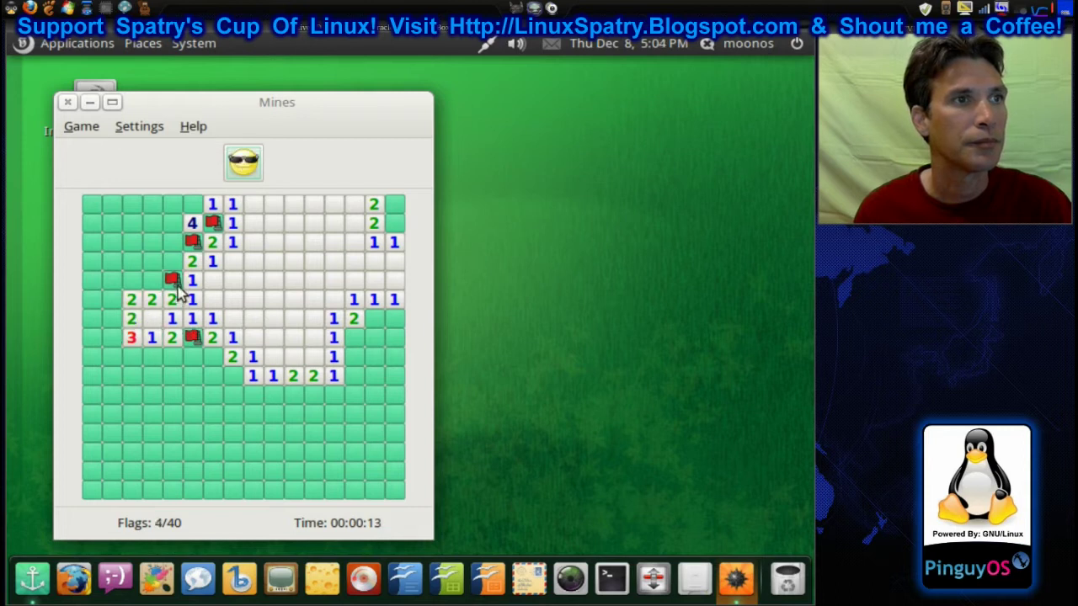
left_click(192, 285)
left_click(192, 265)
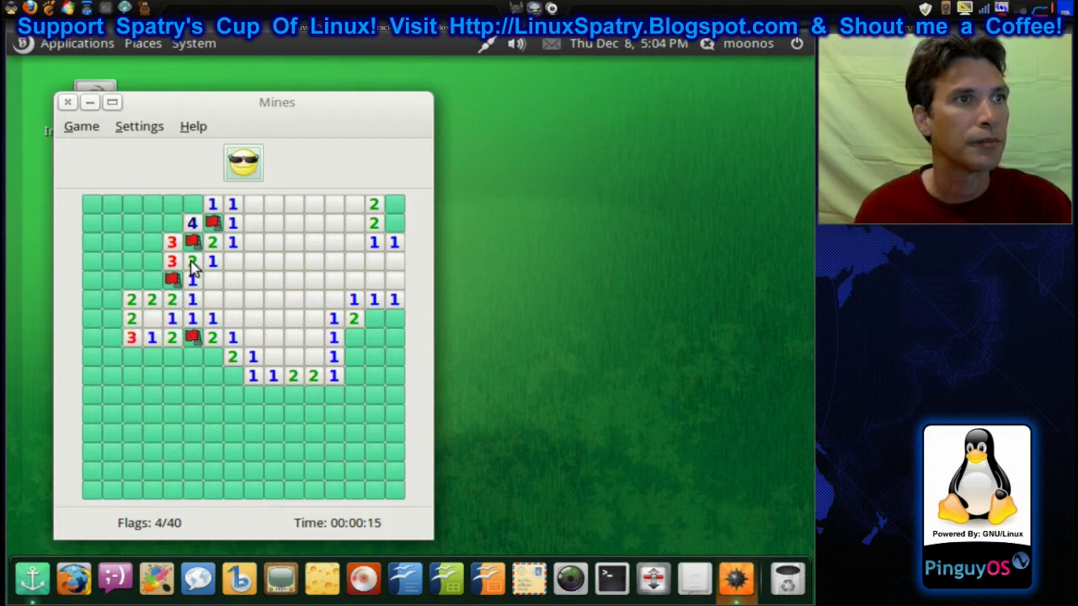
Step: Flag the mines at row 9 column 7 and row 10 column 8, and uncover the adjoining safe cells down to row 11
right_click(210, 359)
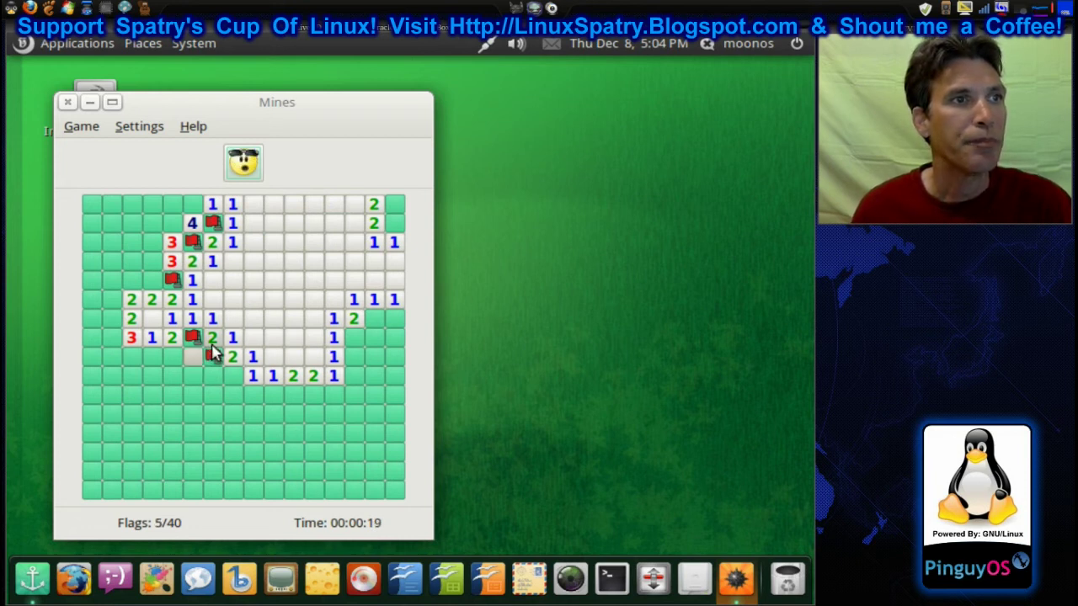
left_click(196, 362)
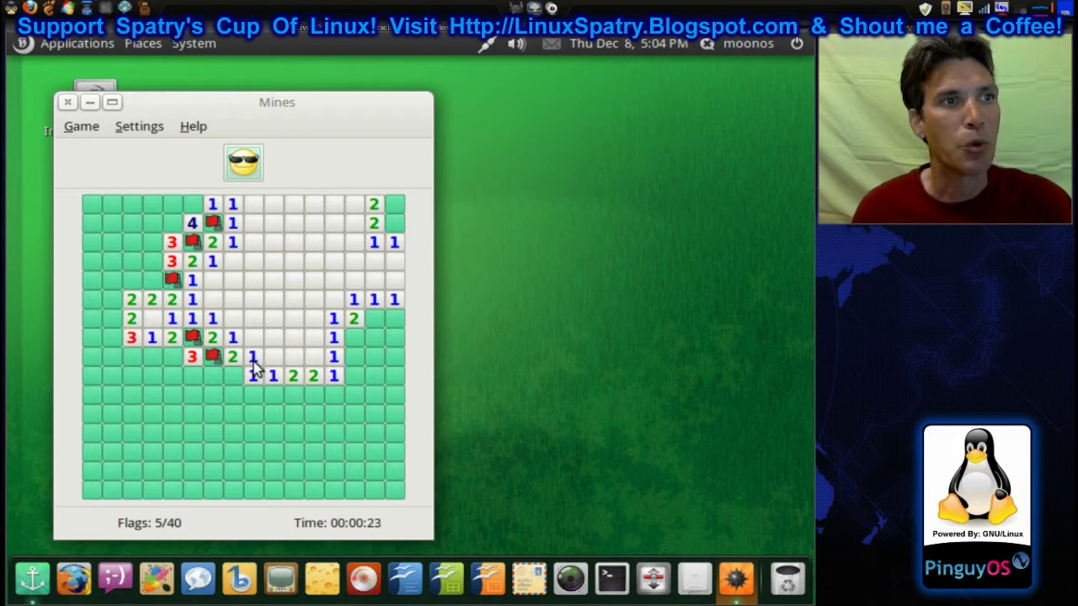
left_click(252, 358)
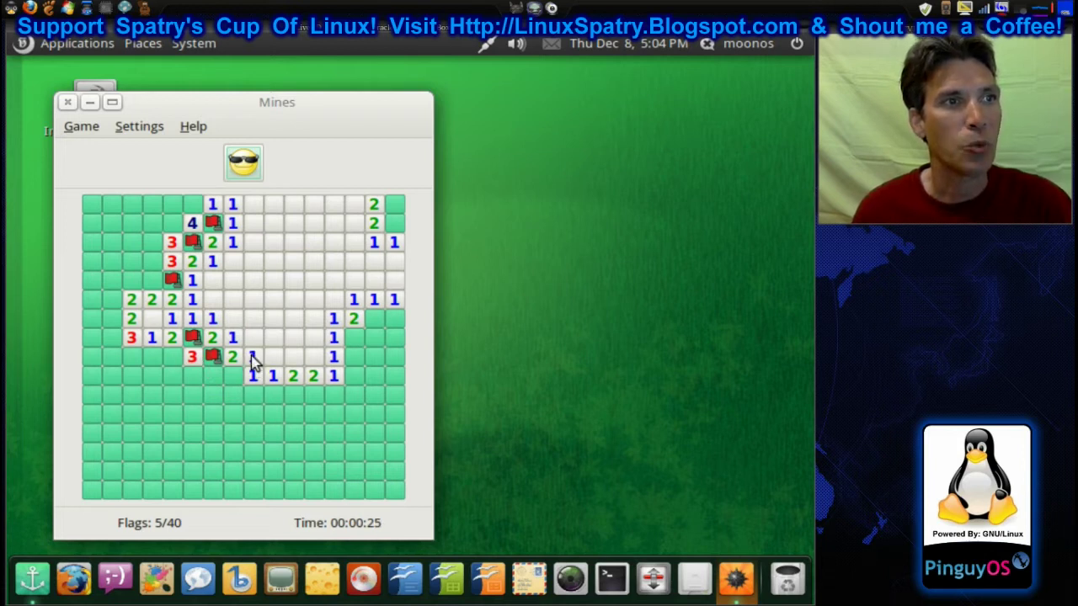
right_click(233, 377)
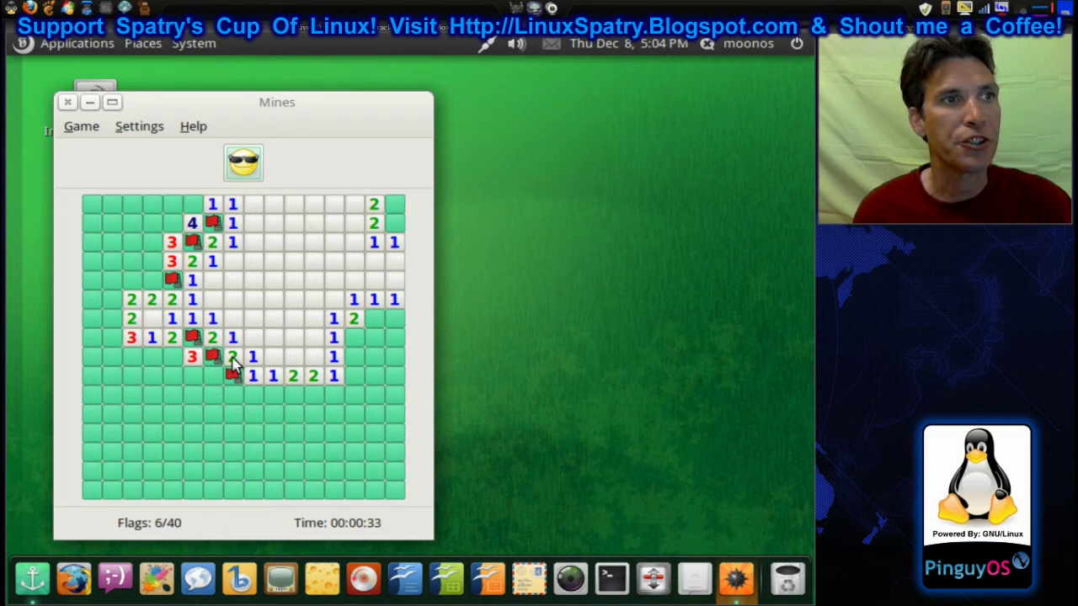
left_click(236, 363)
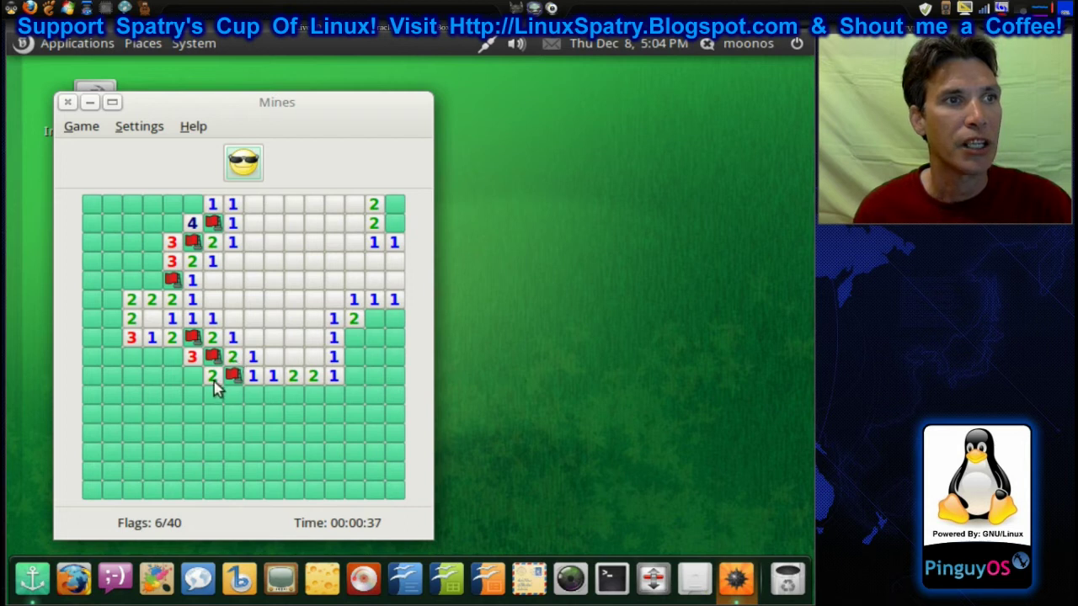
left_click(213, 379)
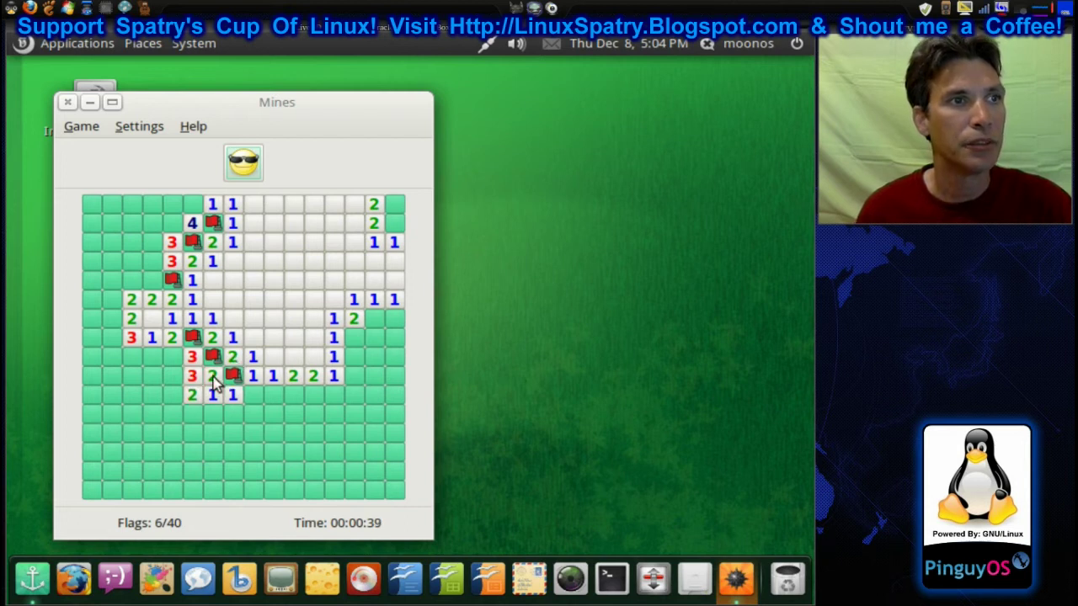
Step: Uncover the safe cells in rows 11 and 12 up to column 11, flagging the mine at row 11 column 11
left_click(229, 399)
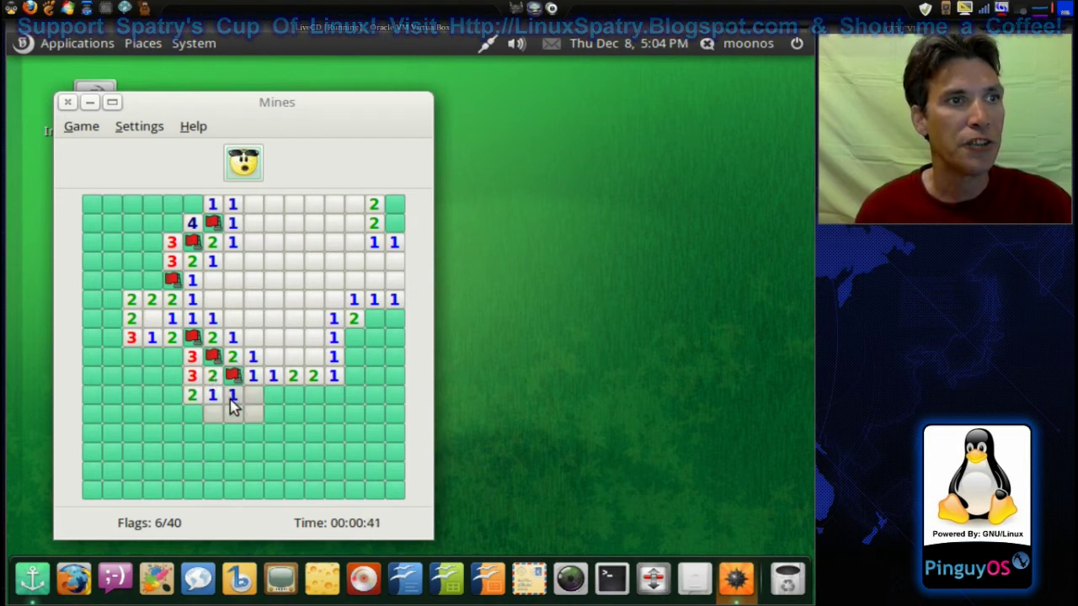
left_click(270, 394)
left_click(254, 397)
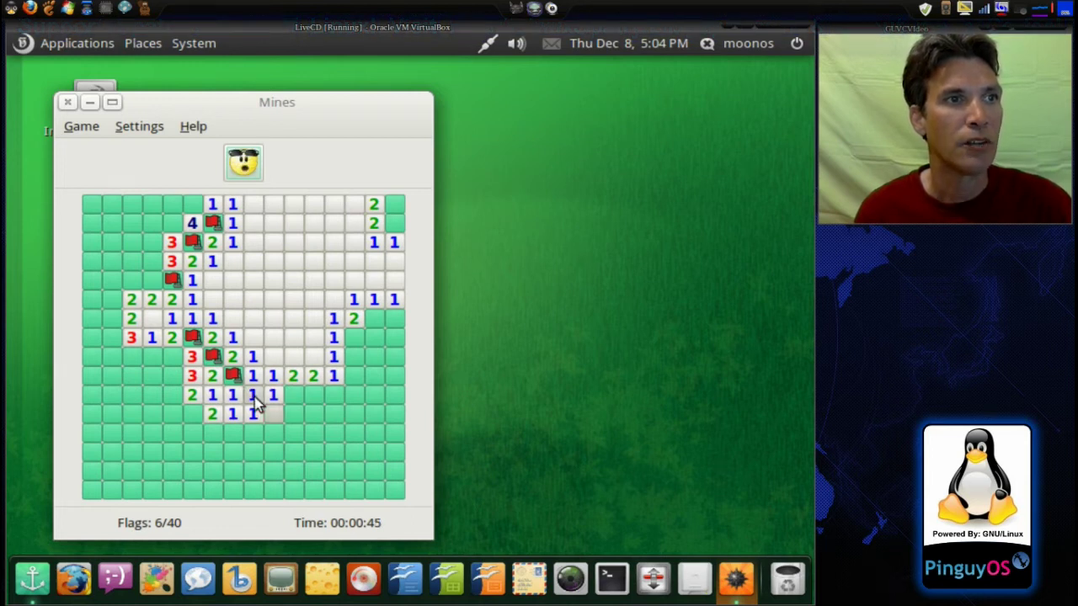
right_click(296, 397)
left_click(275, 403)
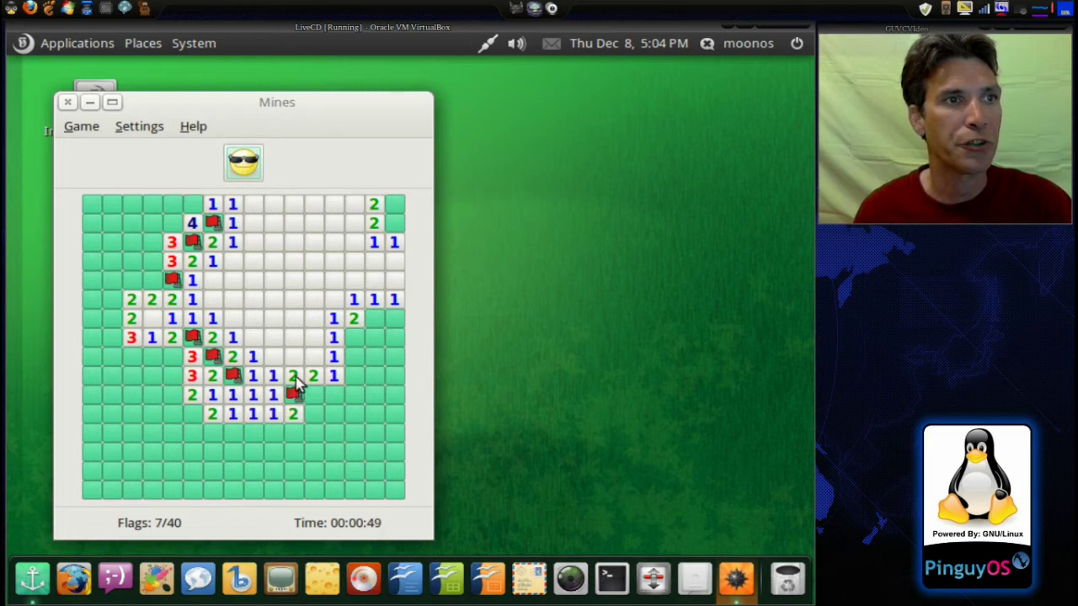
Step: Flag the mines at row 11 column 12, row 8 column 14 and row 7 column 15, and uncover the safe cells near them
right_click(320, 397)
left_click(333, 396)
left_click(352, 377)
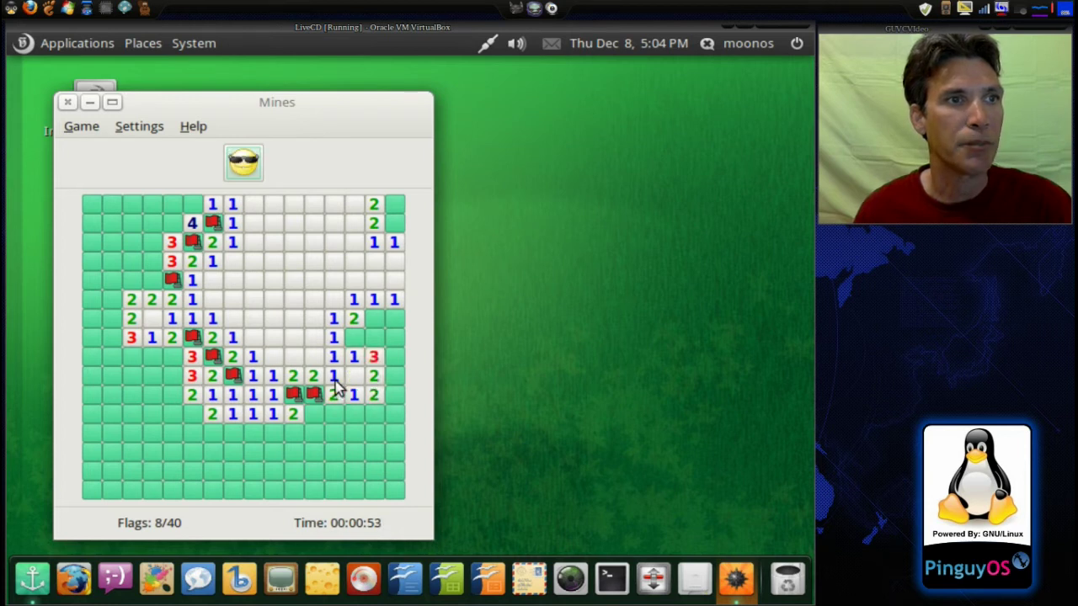
right_click(350, 339)
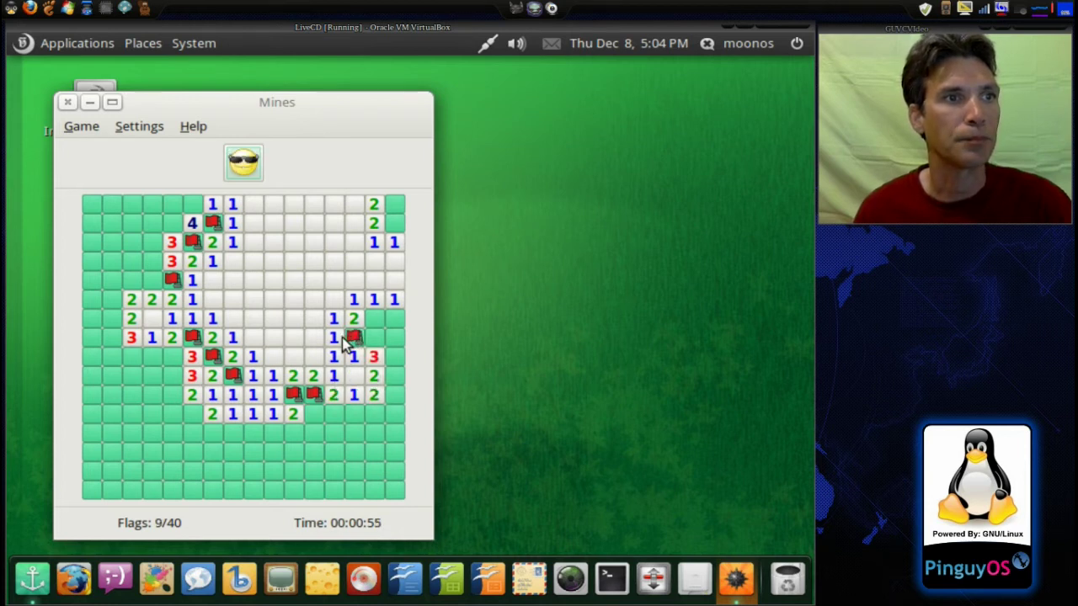
right_click(374, 319)
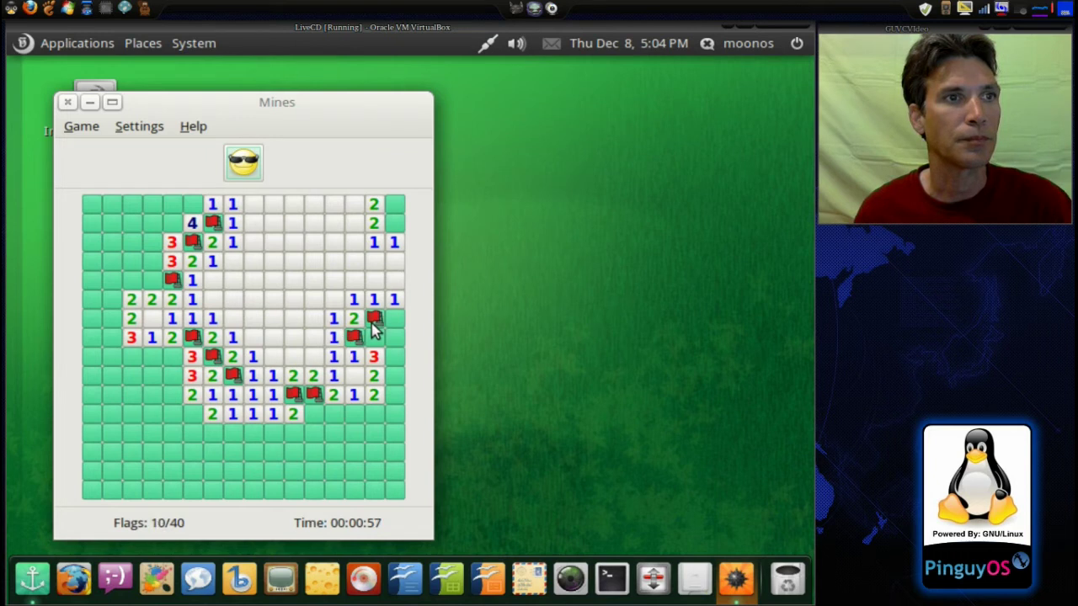
left_click(354, 324)
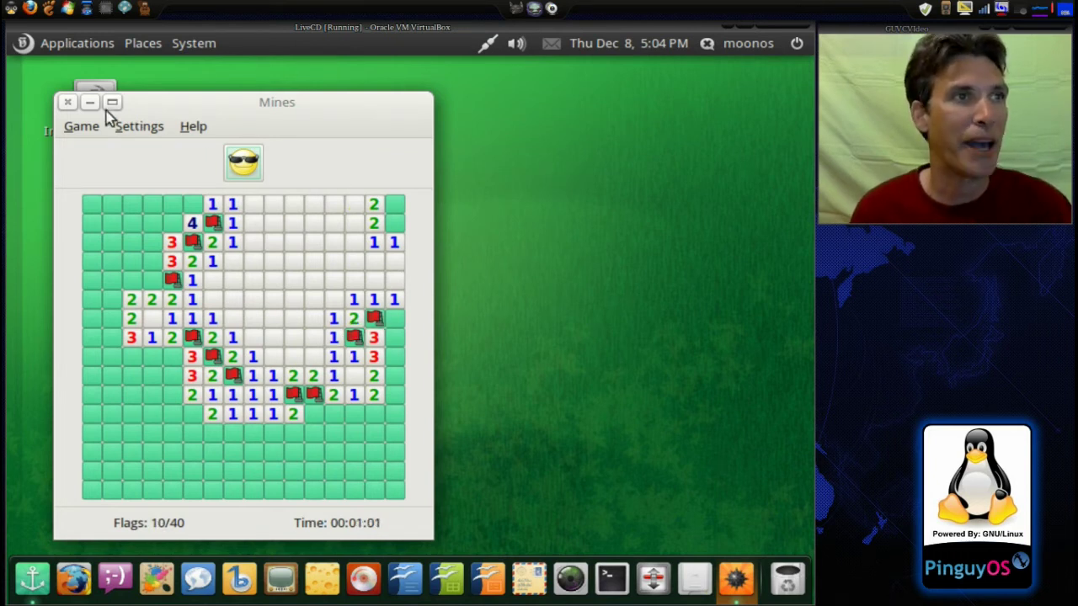
Step: Close the Mines game and look through the Graphics, Internet, Office and Sound & Video application categories
left_click(67, 105)
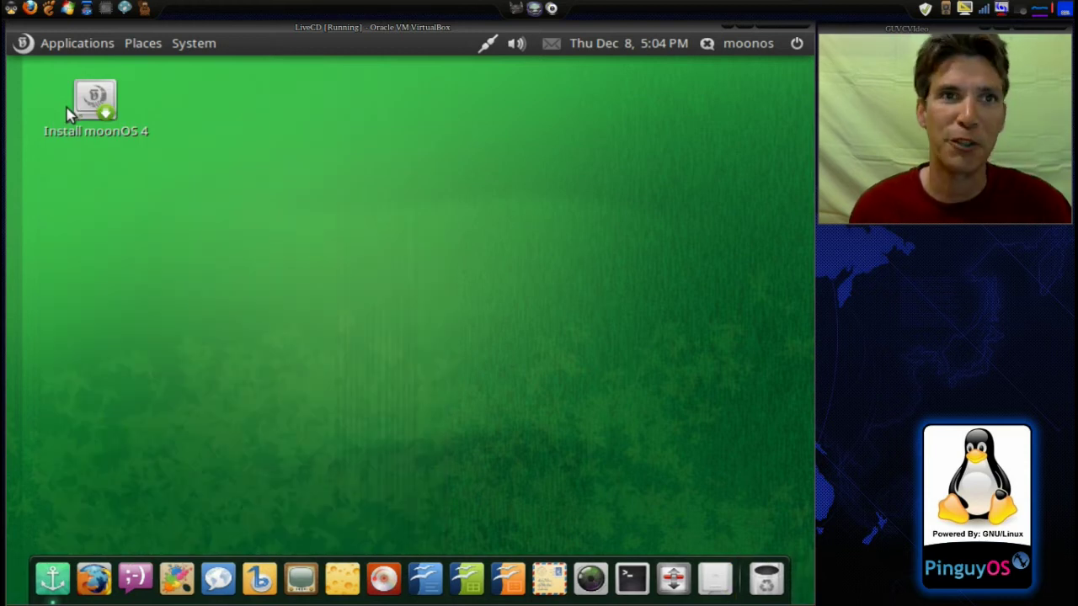
left_click(59, 46)
mouse_move(51, 123)
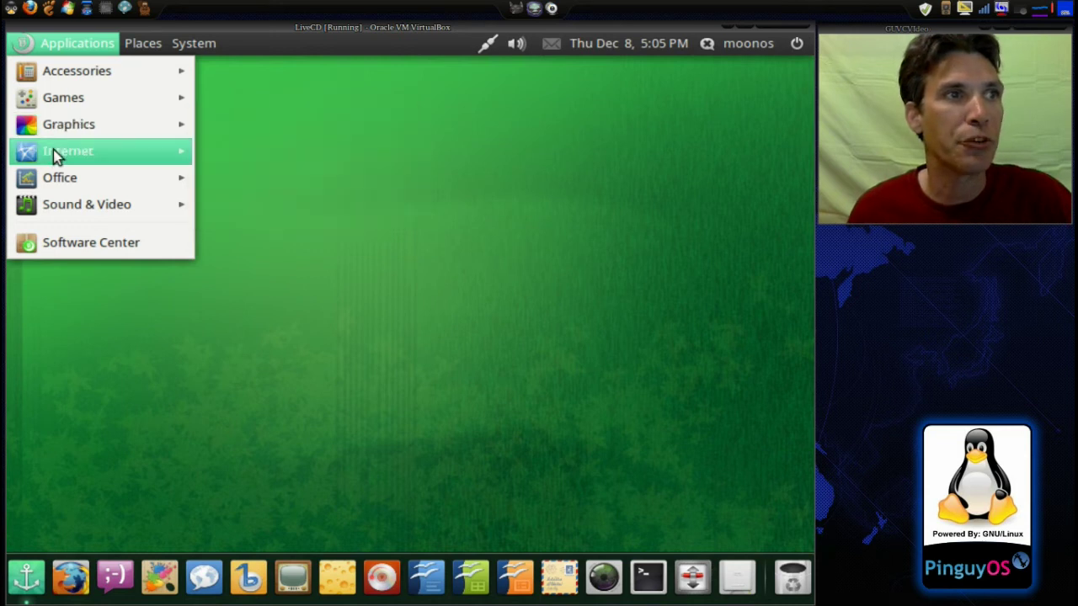
mouse_move(61, 160)
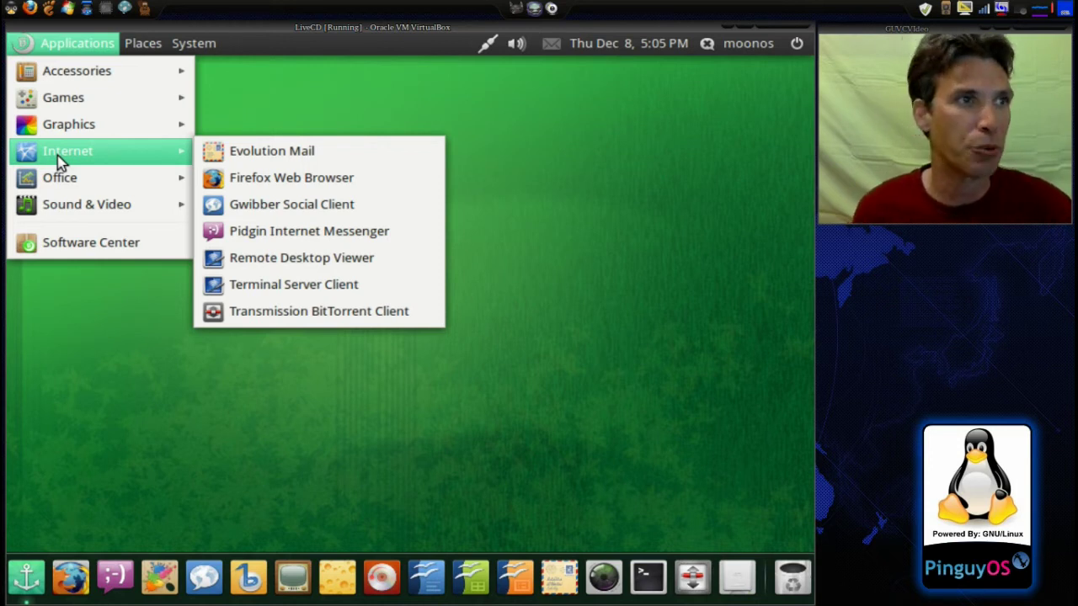
mouse_move(63, 184)
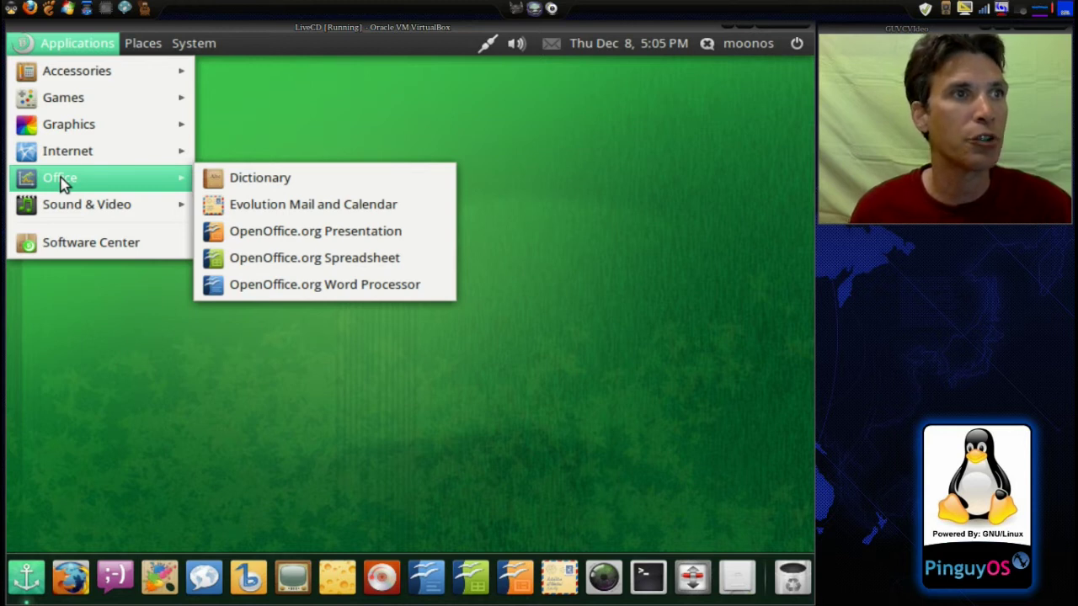
mouse_move(72, 217)
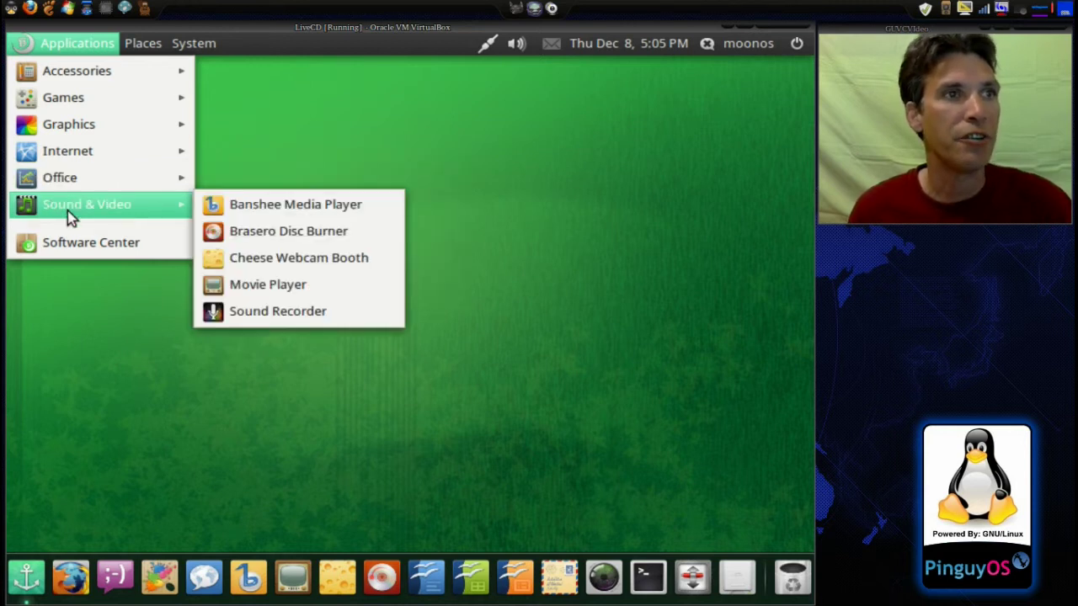
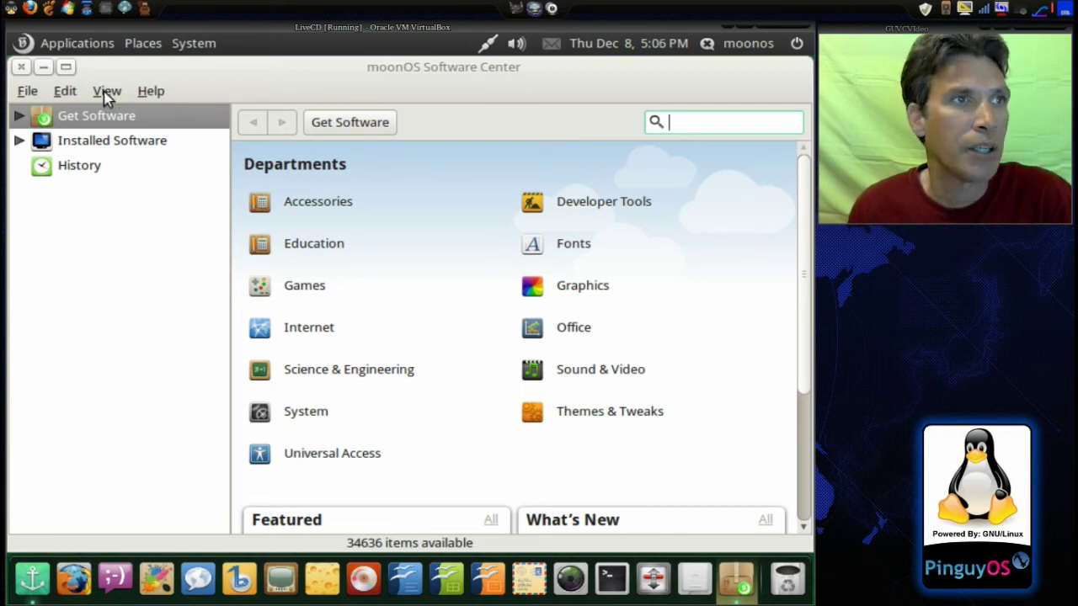
Step: Check the Software Center's view options and open its Software Sources settings
left_click(102, 91)
left_click(103, 91)
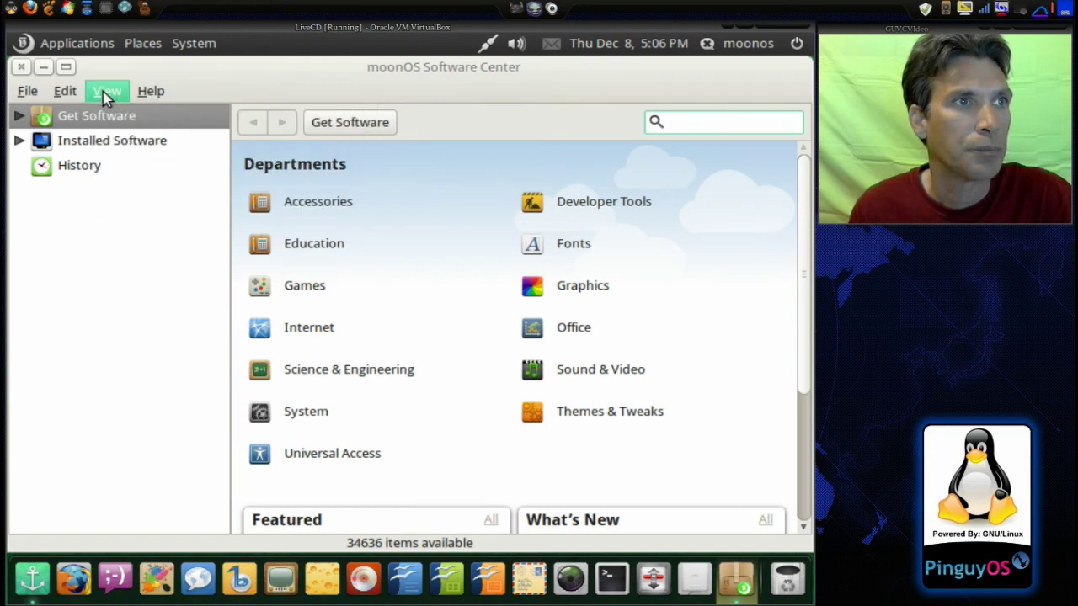
left_click(102, 92)
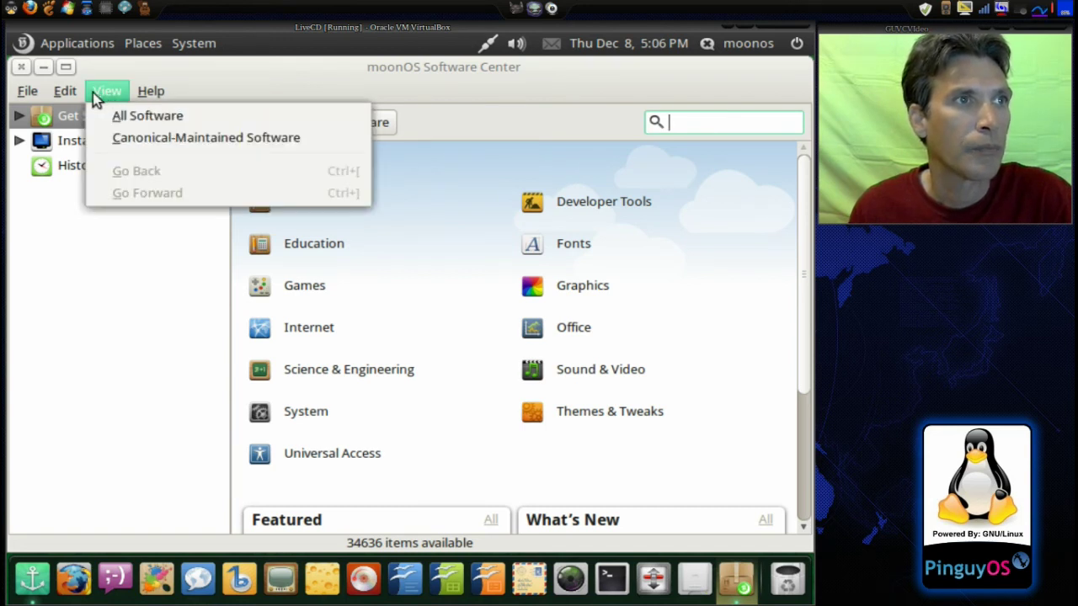
left_click(91, 93)
left_click(63, 91)
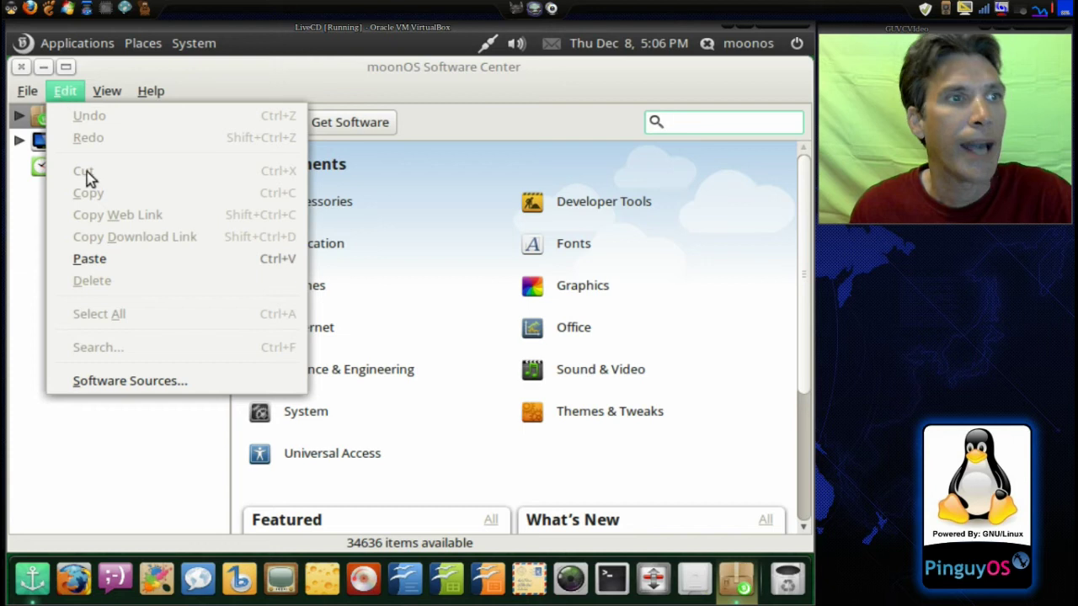
left_click(118, 381)
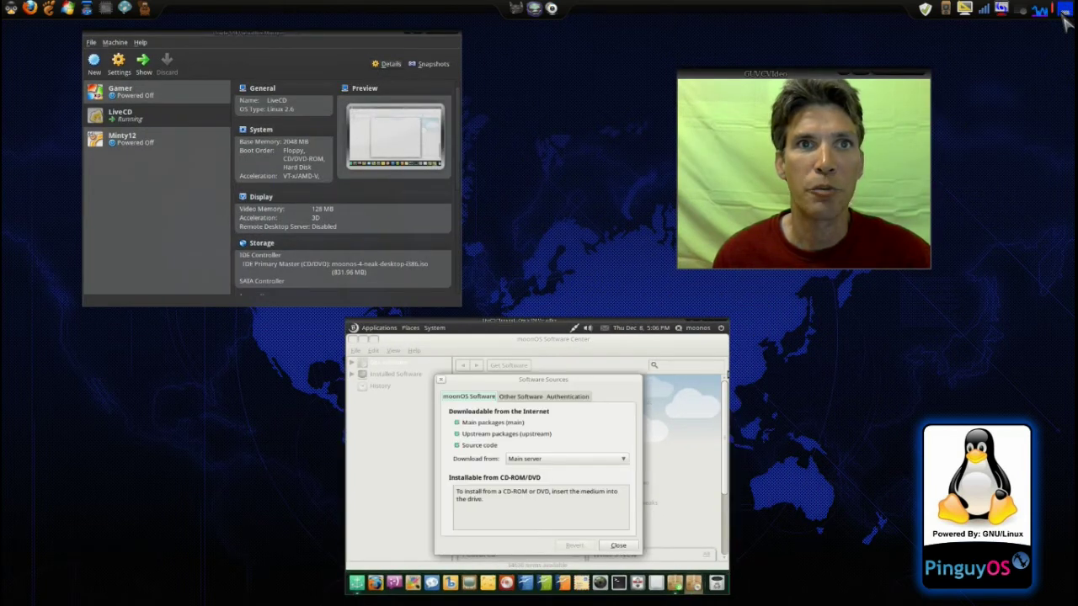
Step: Review the Other Software repository list in Software Sources, and close both that dialog and the Software Center
left_click(621, 364)
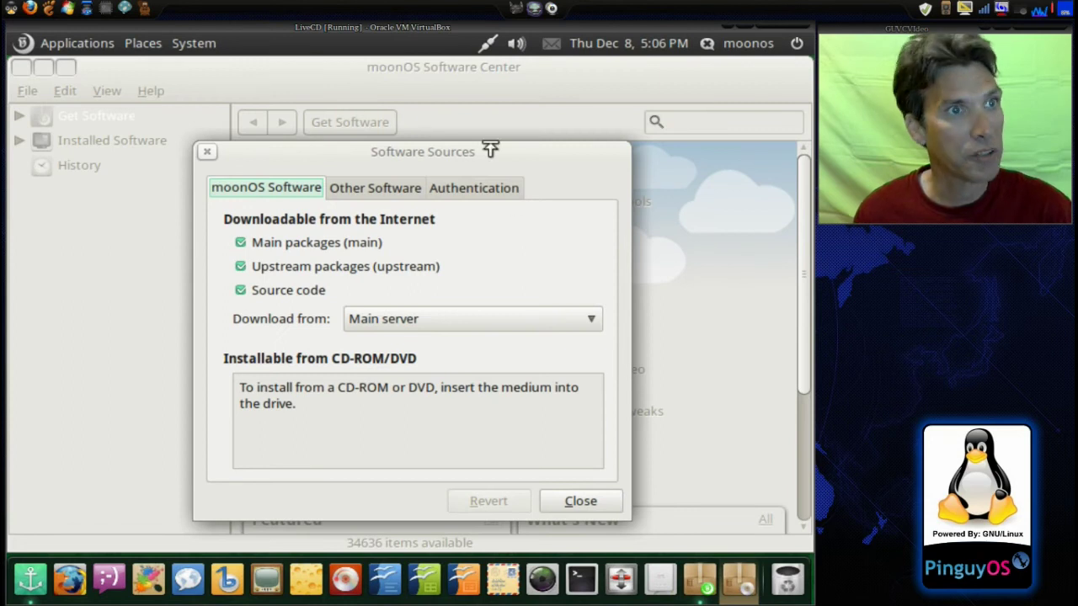
left_click(366, 193)
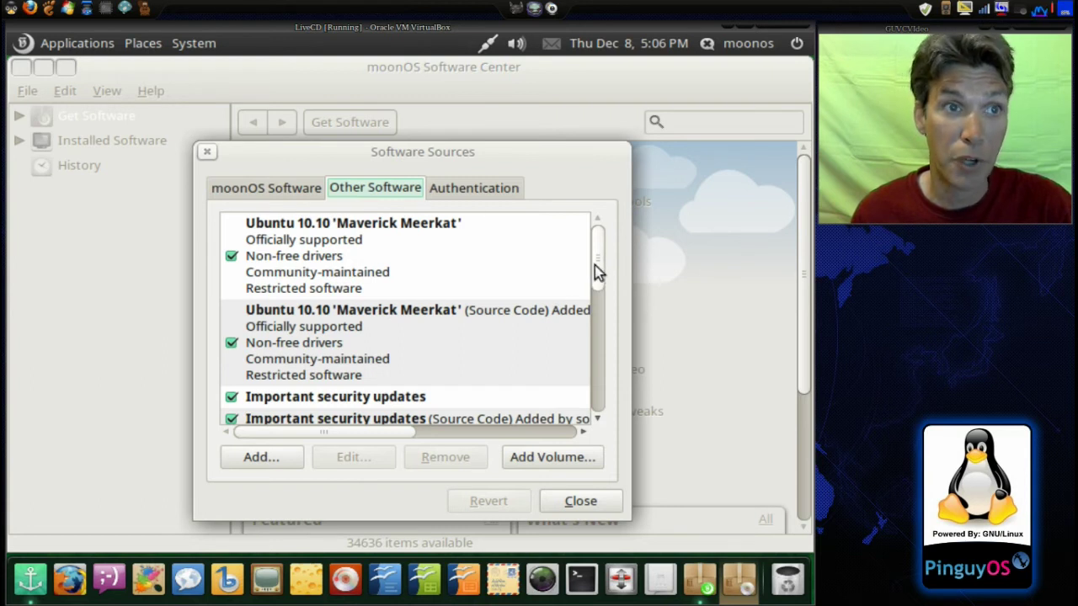
scroll(597, 271, "down", 1)
left_click_drag(594, 273, 578, 309)
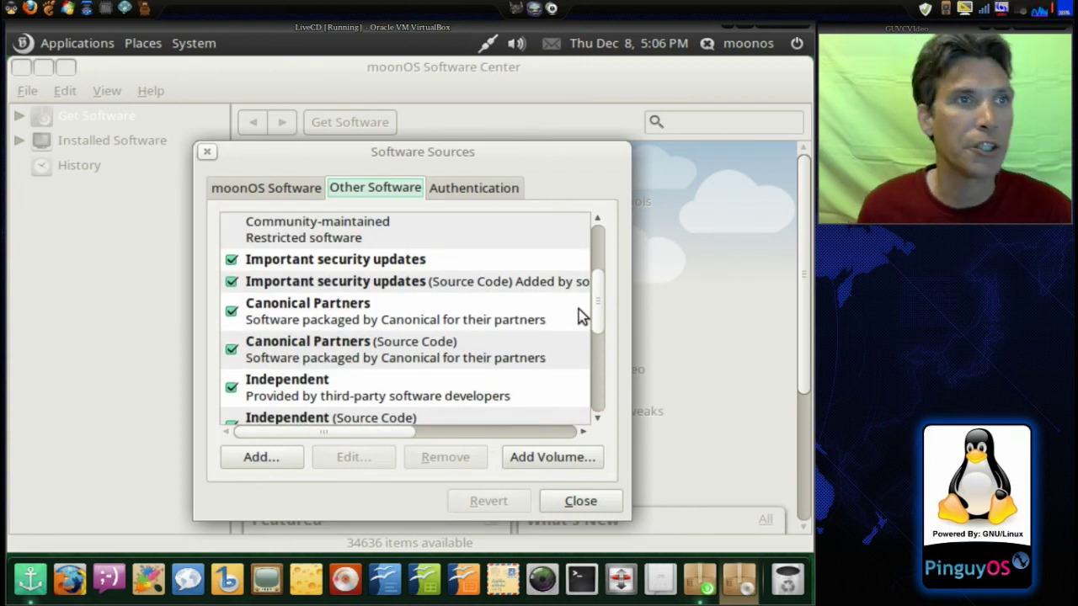
left_click(581, 502)
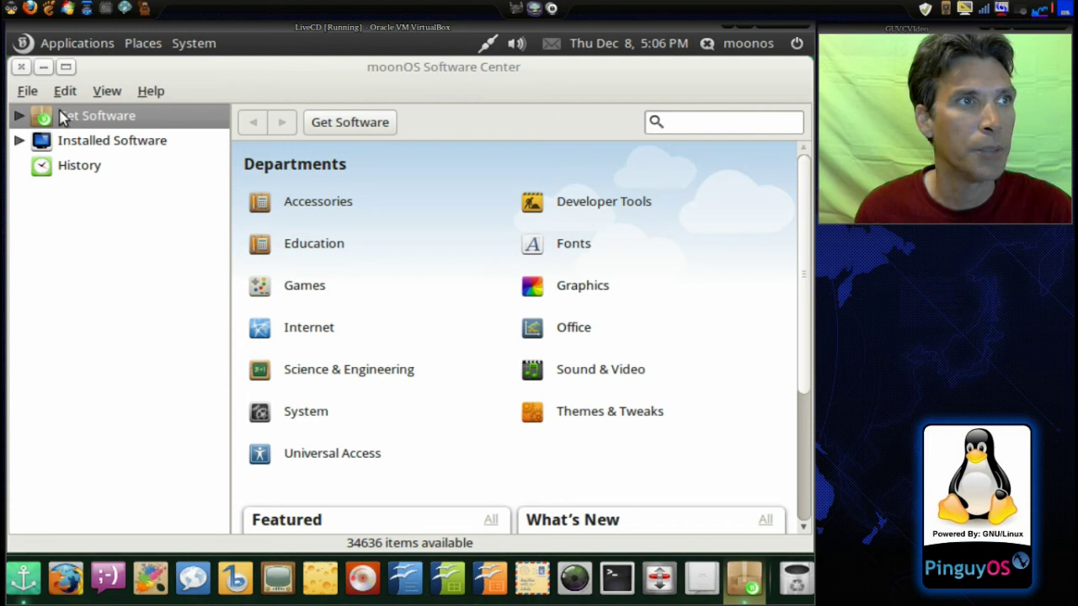
left_click(23, 68)
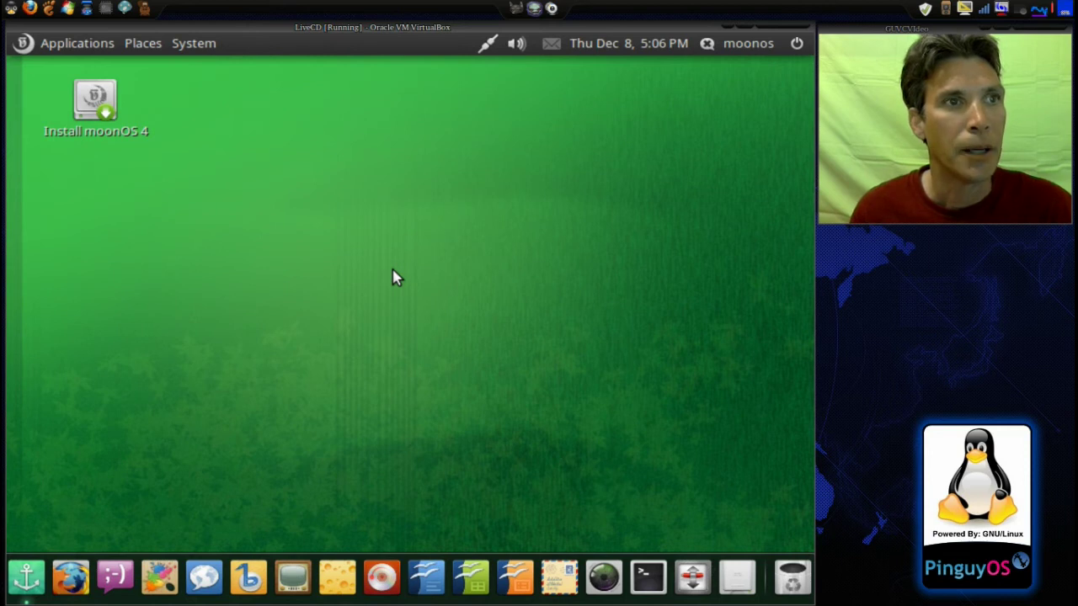
Step: Open the settings for changing the desktop background
right_click(447, 319)
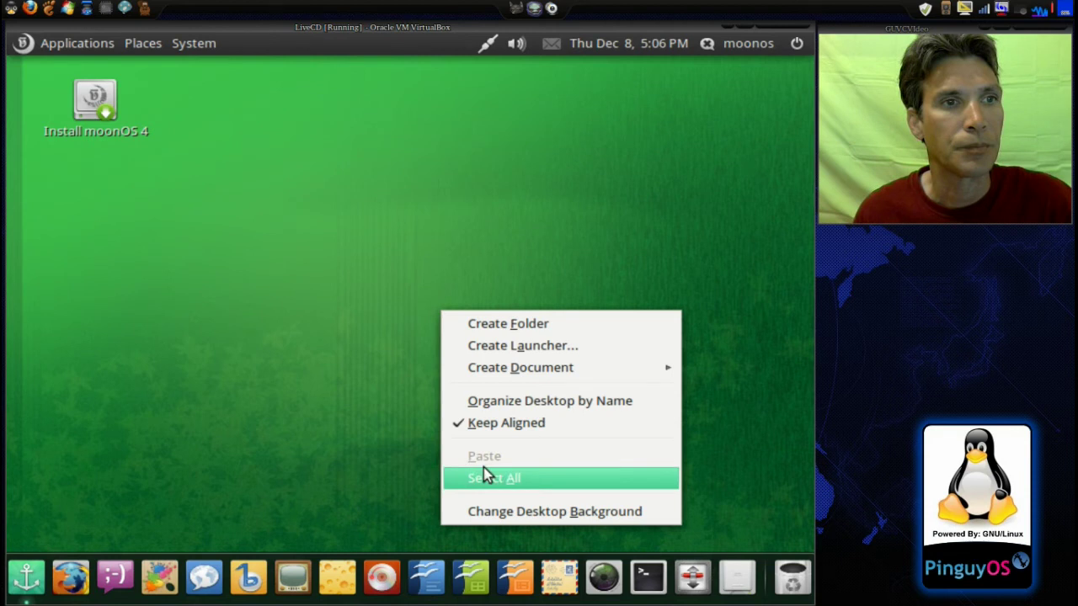
left_click(494, 505)
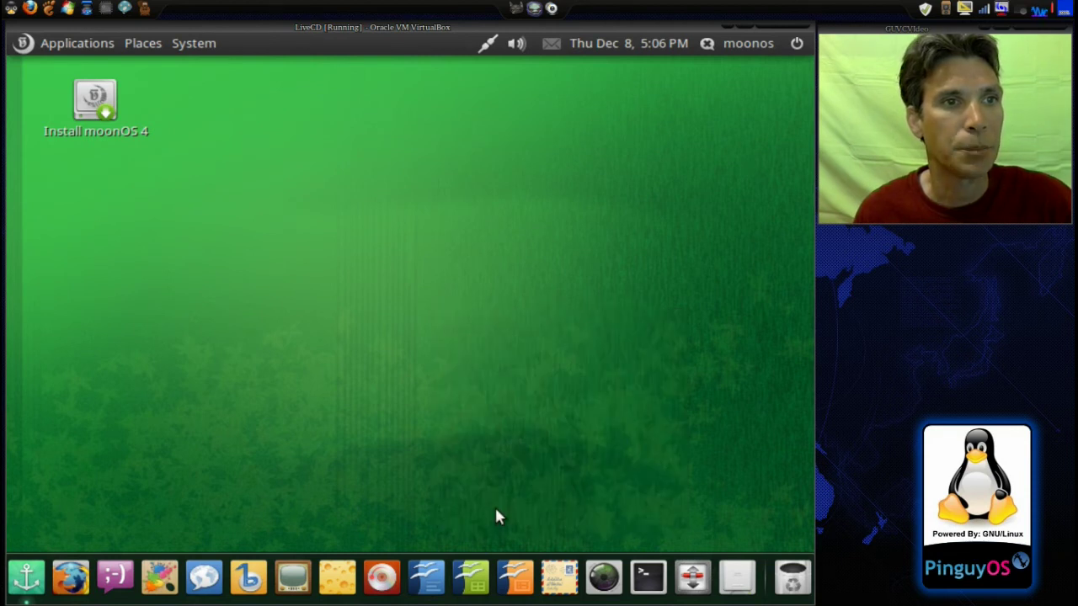